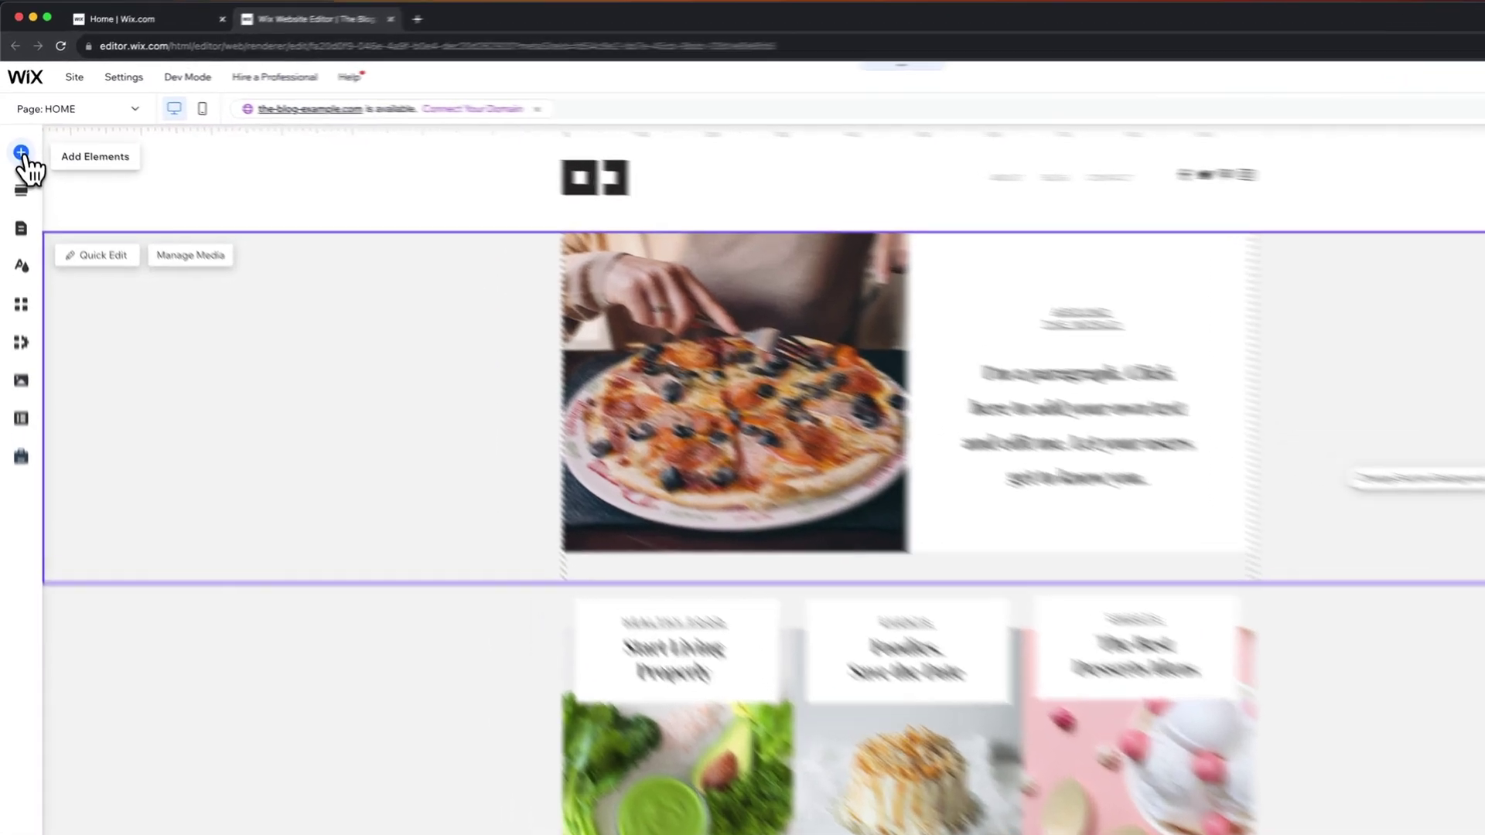
Add Wix Site Search from the Add Elements panel, creating a Search Results page and header search bar.
click(22, 153)
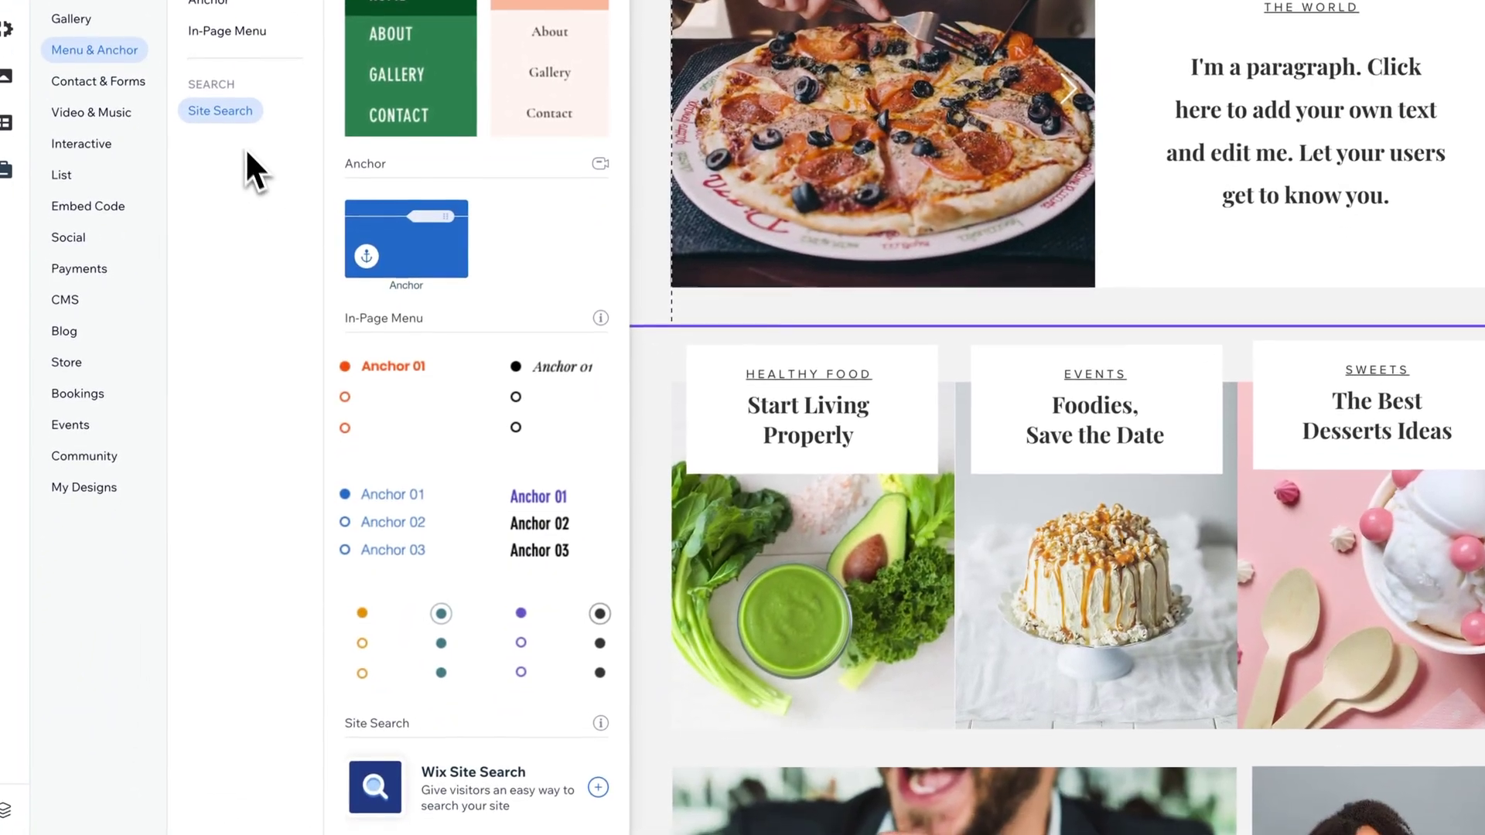
click(599, 786)
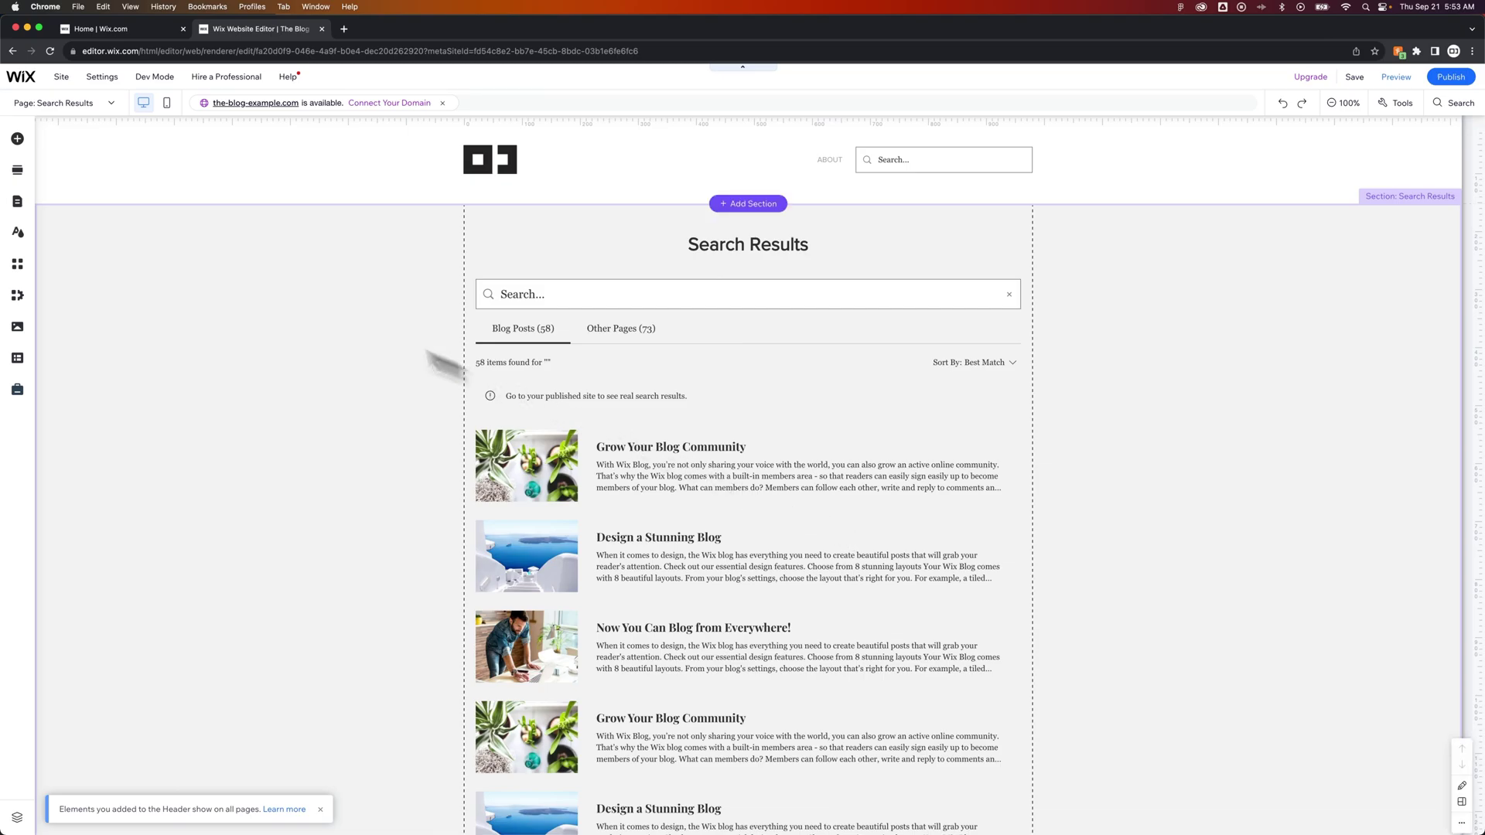
Check the site pages list for the new Search Results page, then scroll the results page.
click(19, 201)
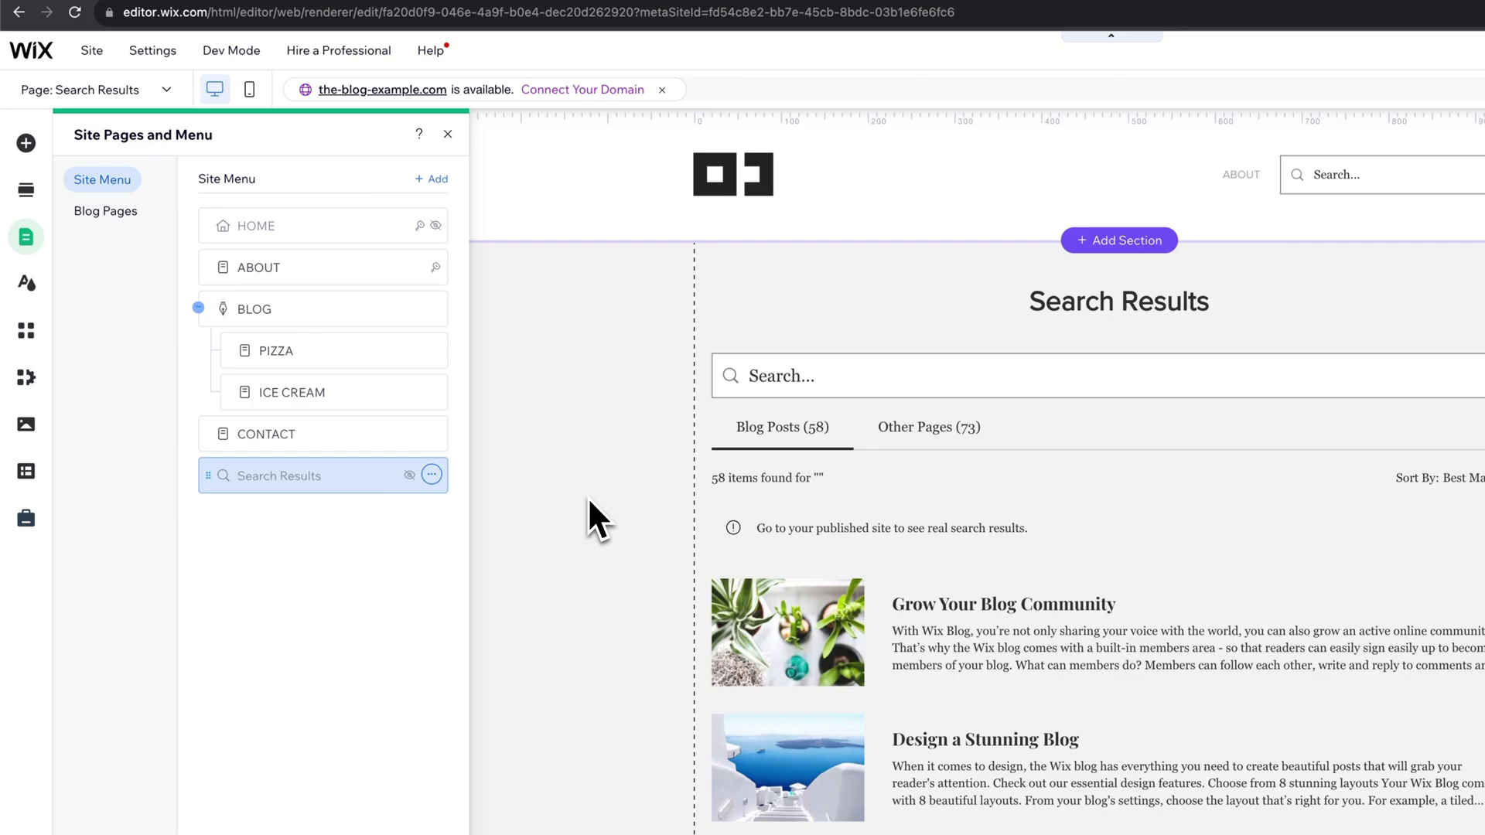
click(623, 512)
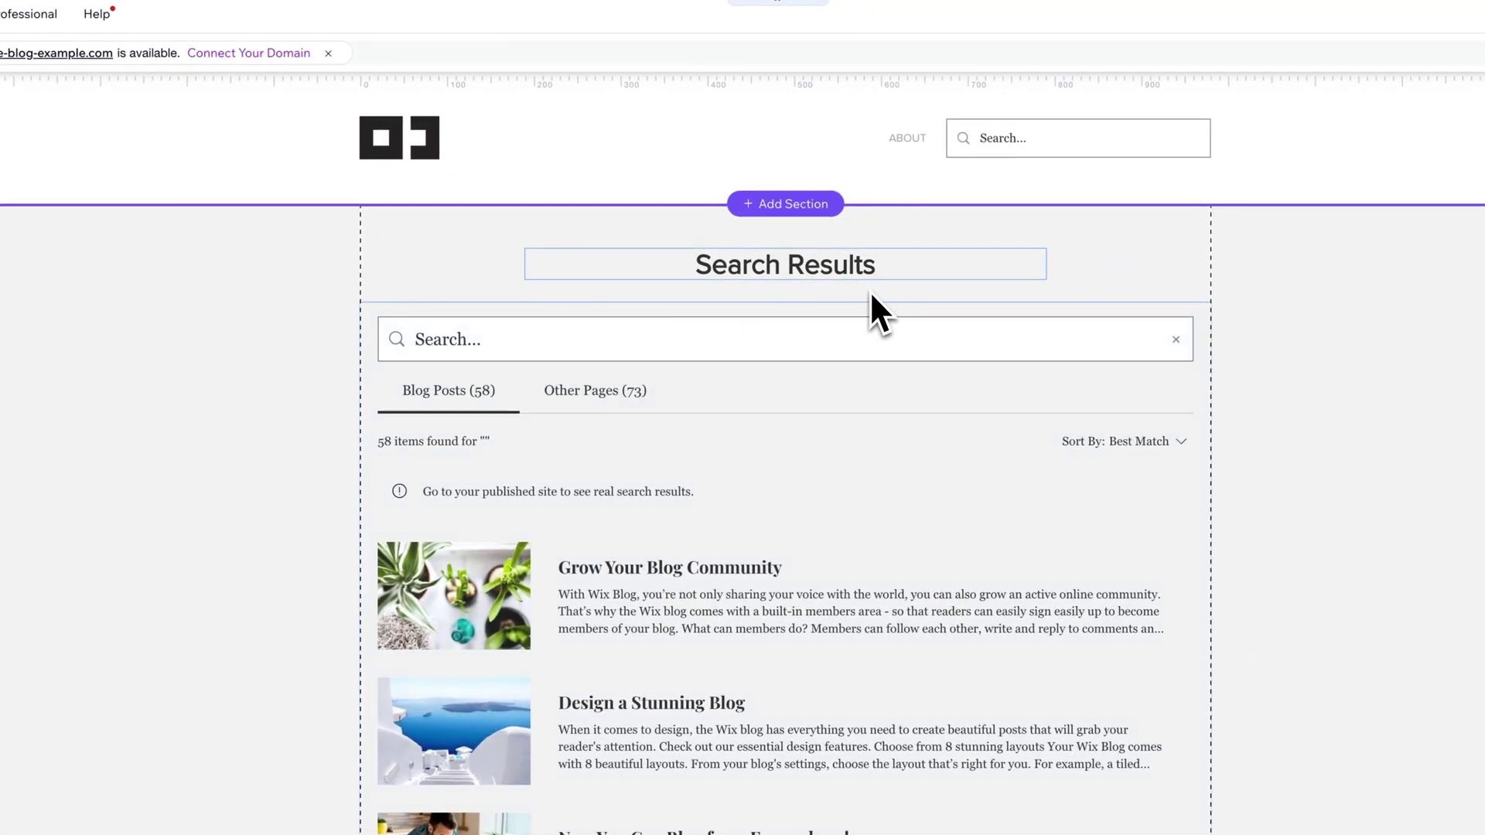
scroll(870, 290, down, 10)
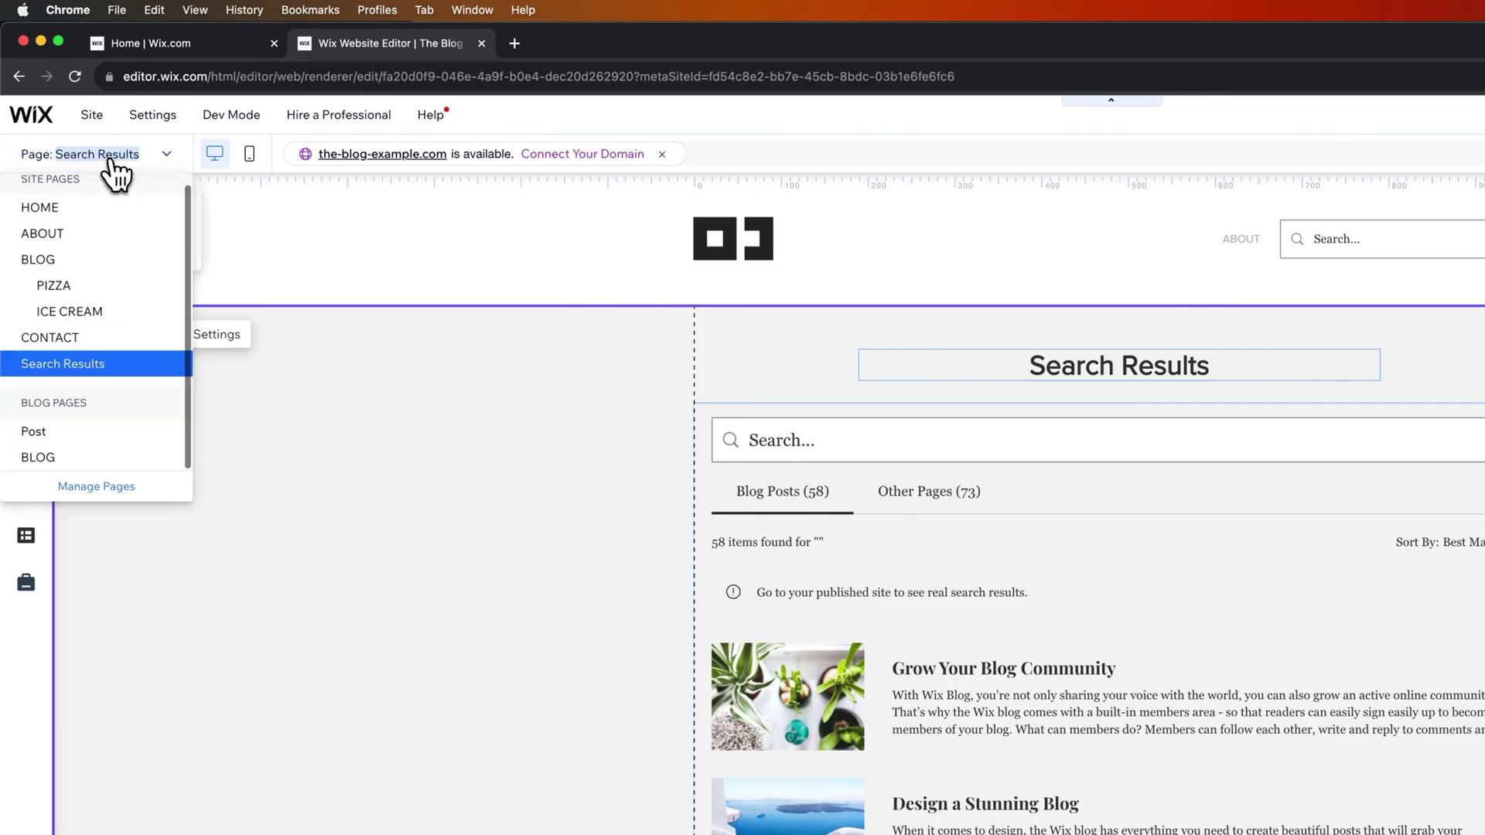
On HOME, move the header search bar below the navigation links and review its settings.
click(74, 221)
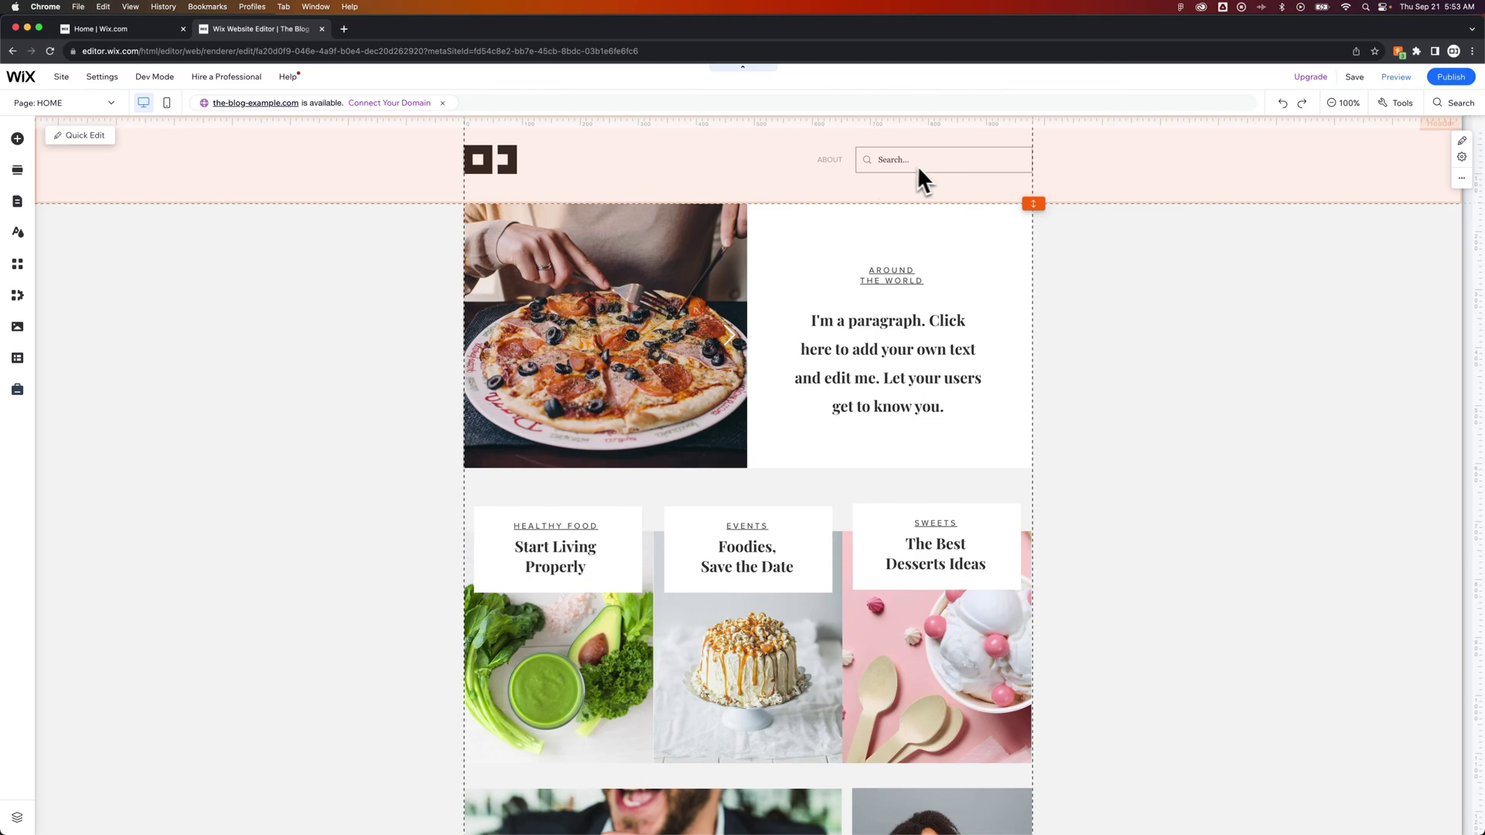
click(926, 167)
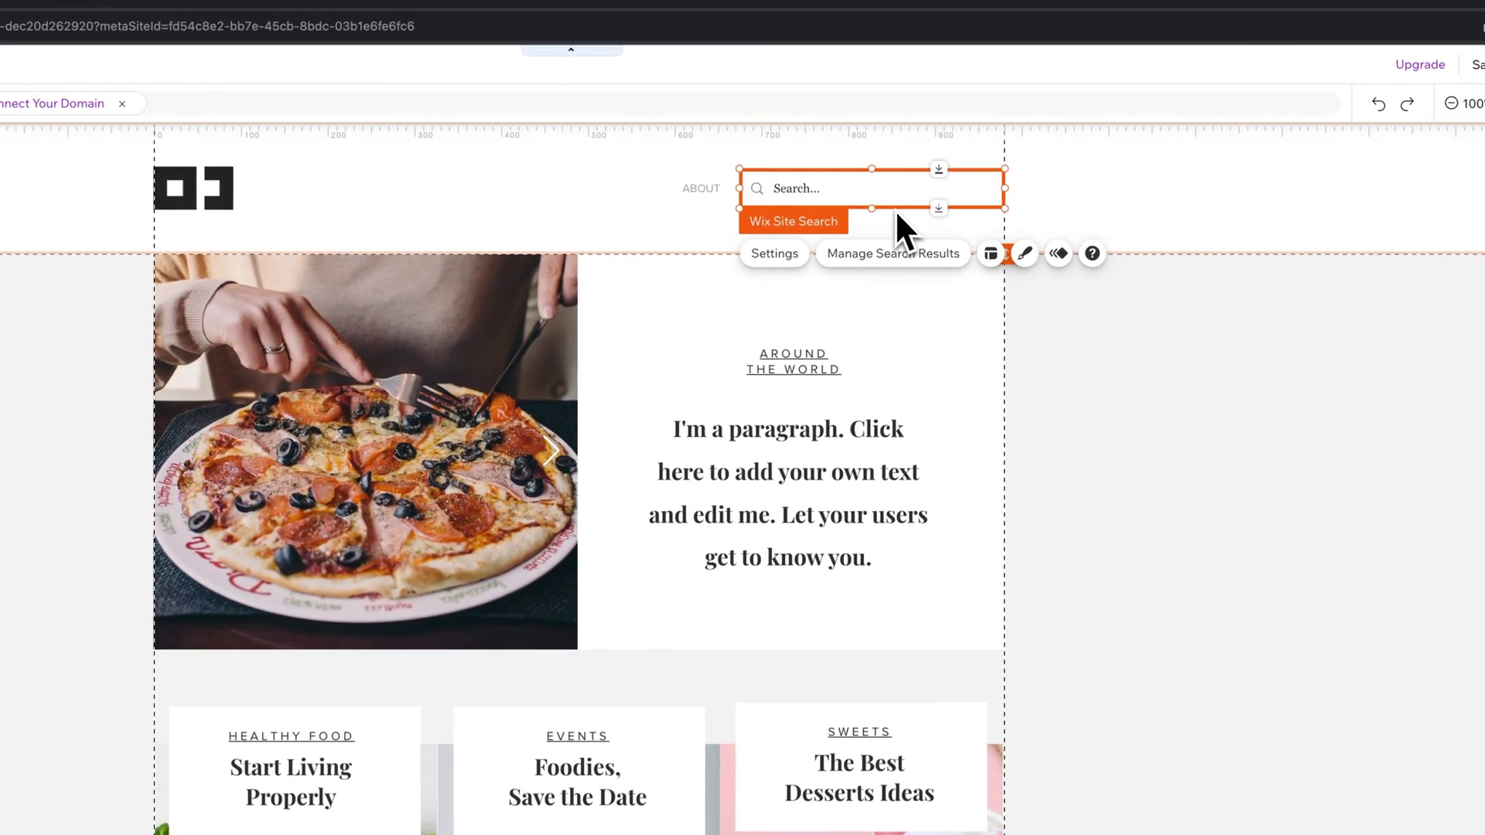
drag(881, 189, 881, 232)
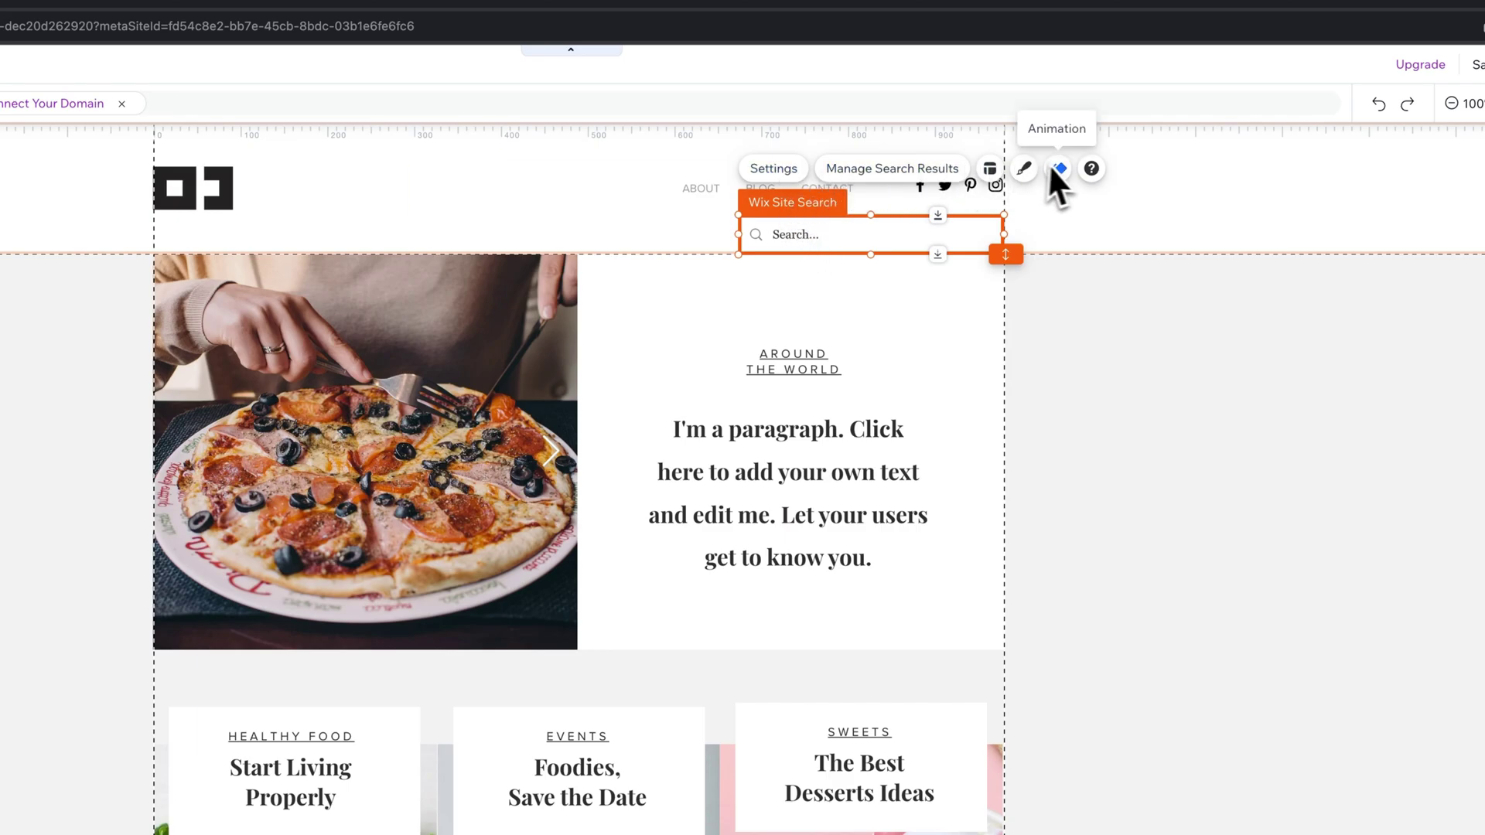
click(776, 172)
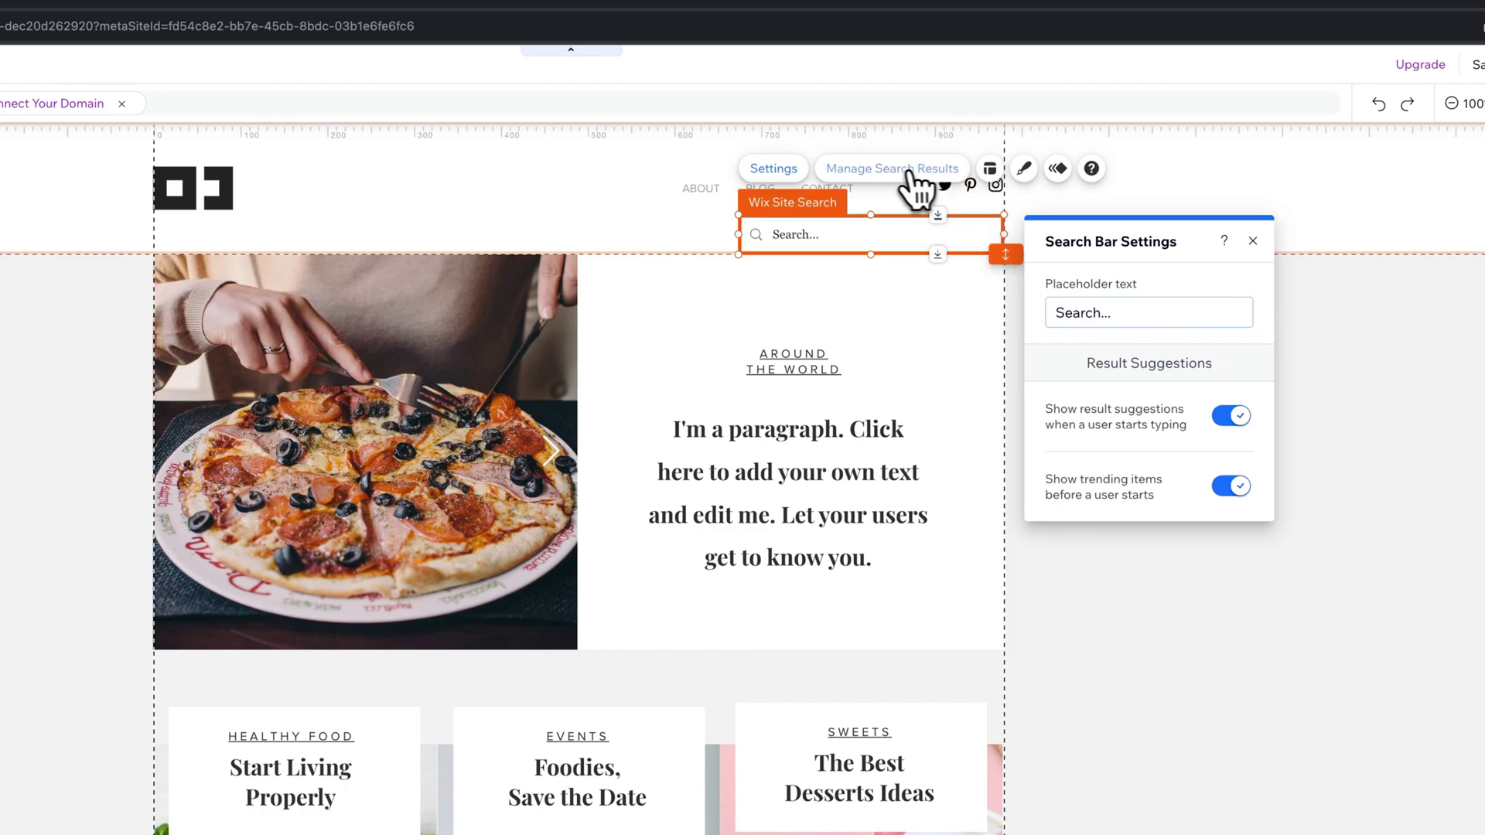
key(Escape)
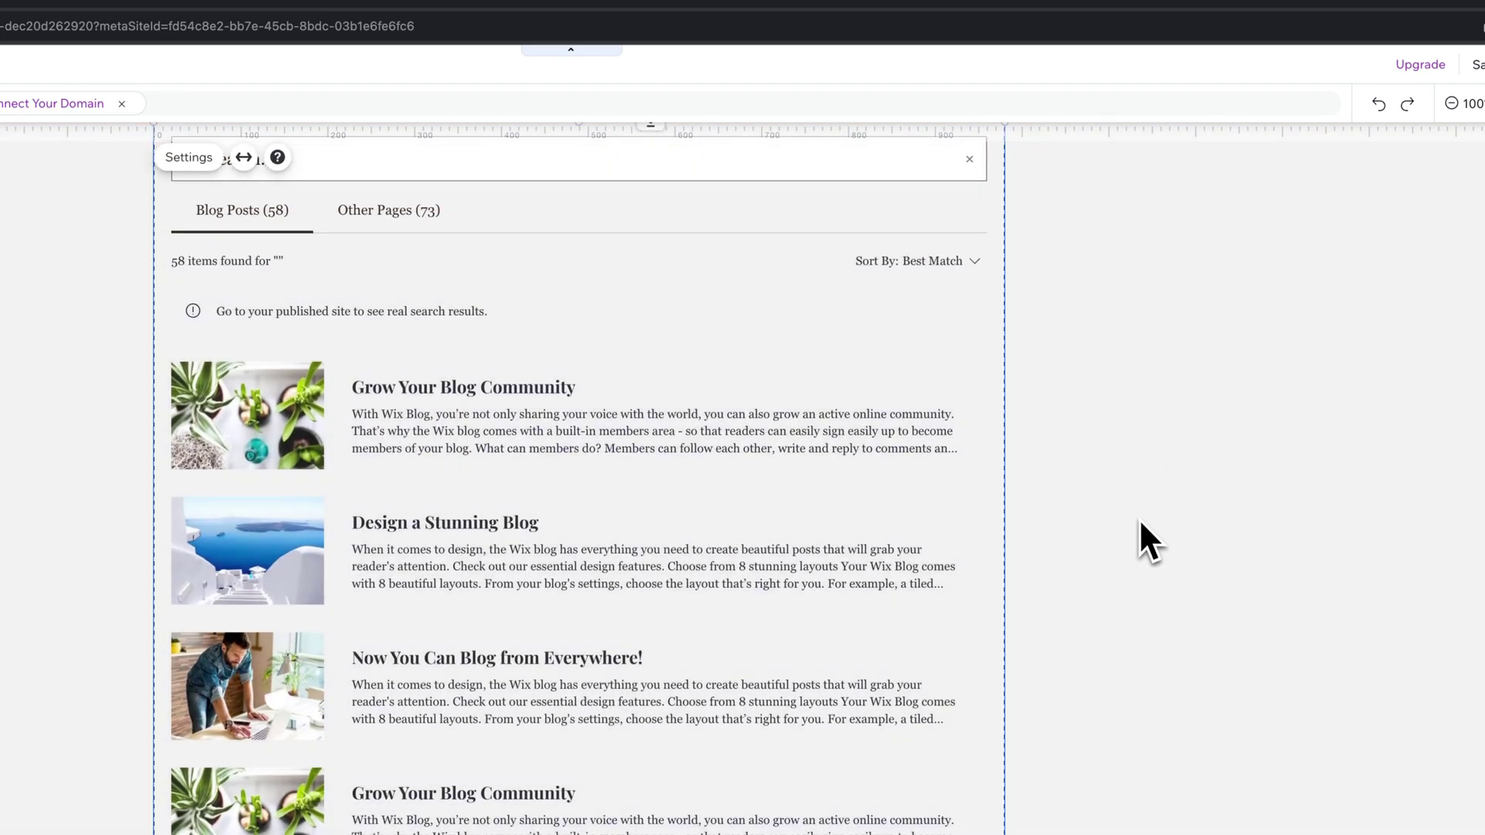
Open the Search Results widget settings and review its Settings, Reorder Tabs and Display options.
click(189, 157)
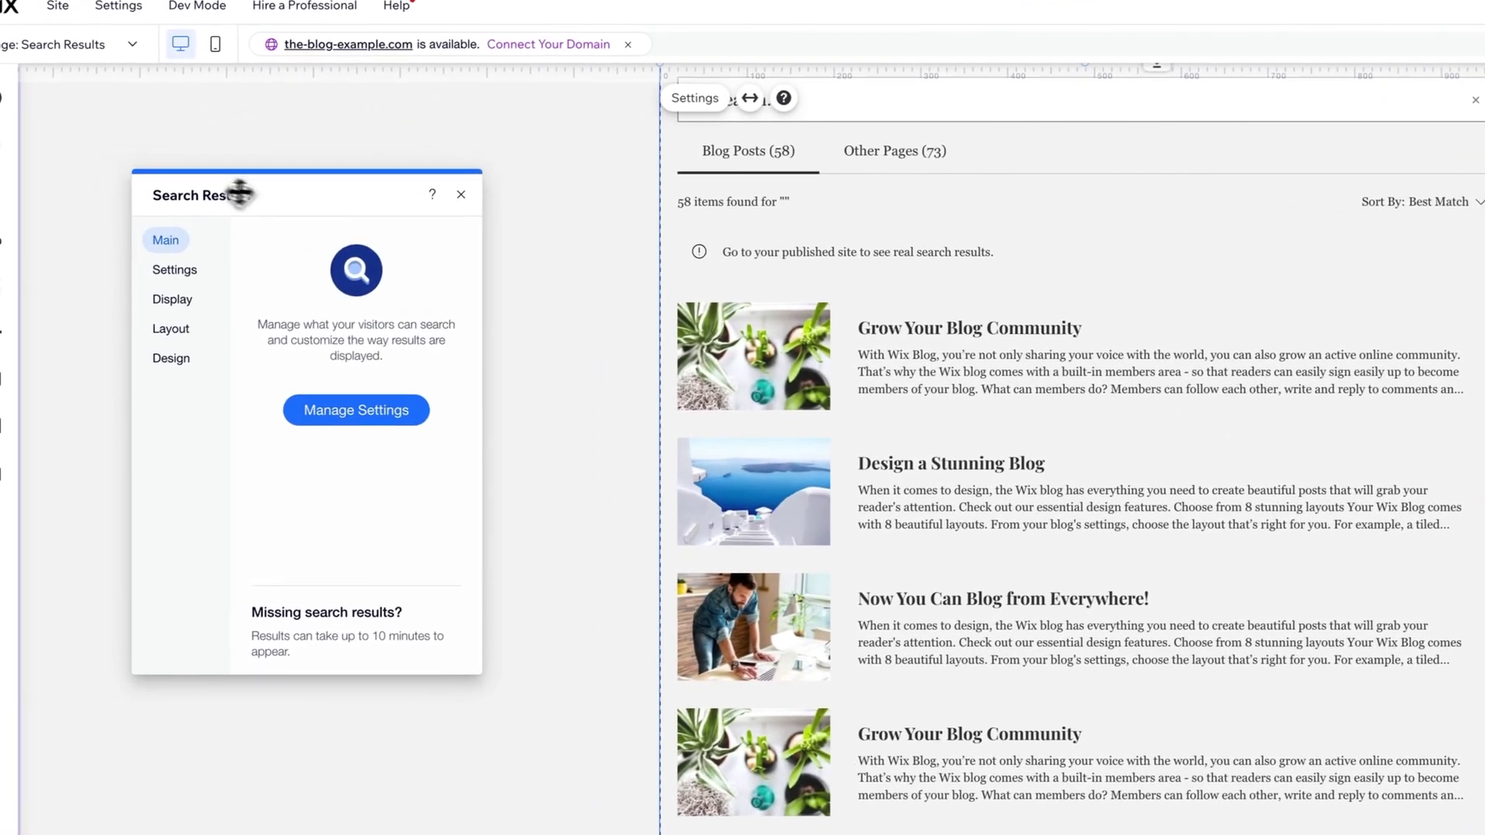
drag(240, 193, 330, 211)
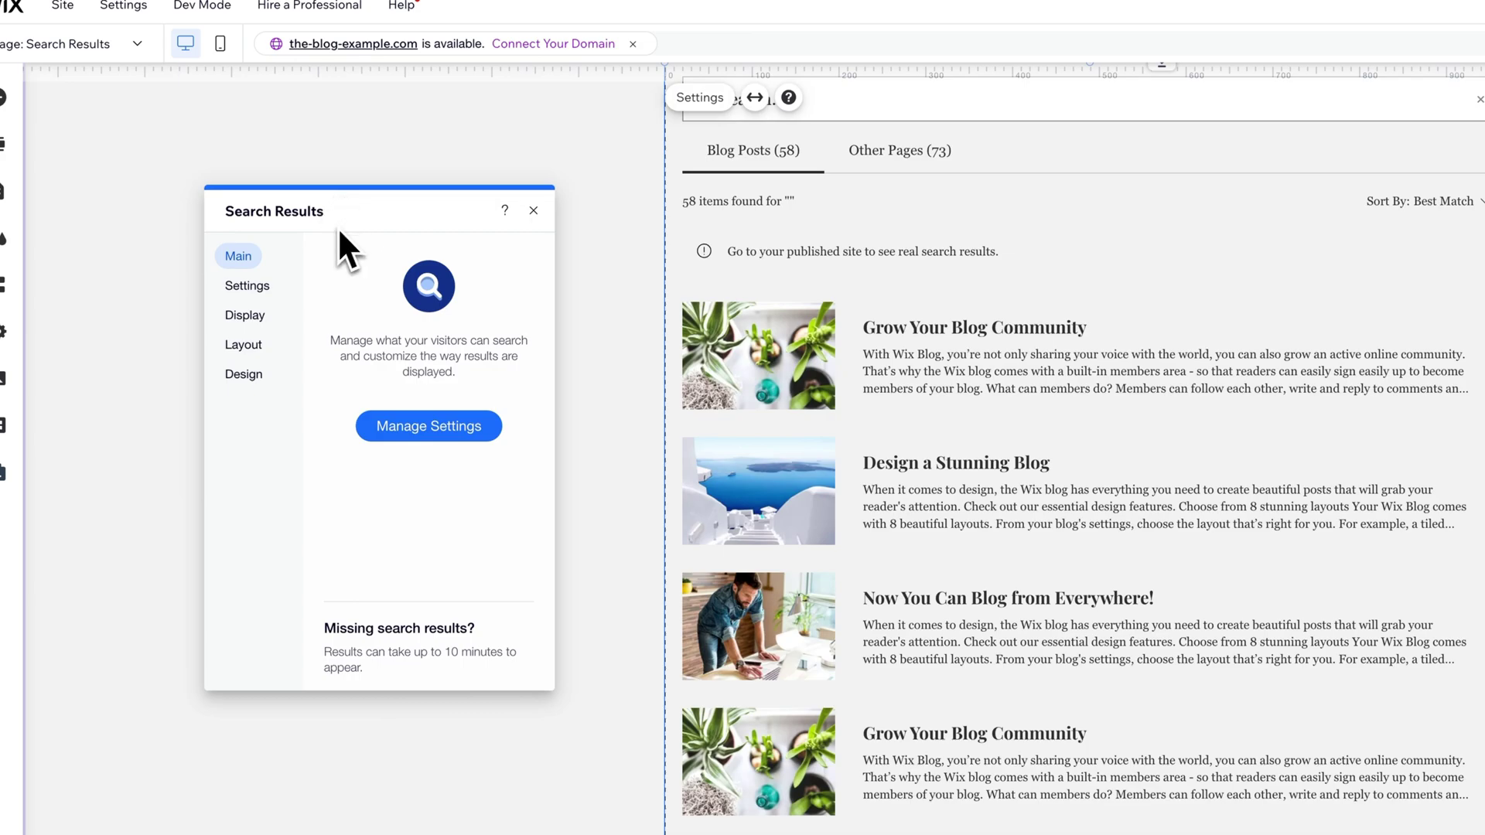
click(261, 288)
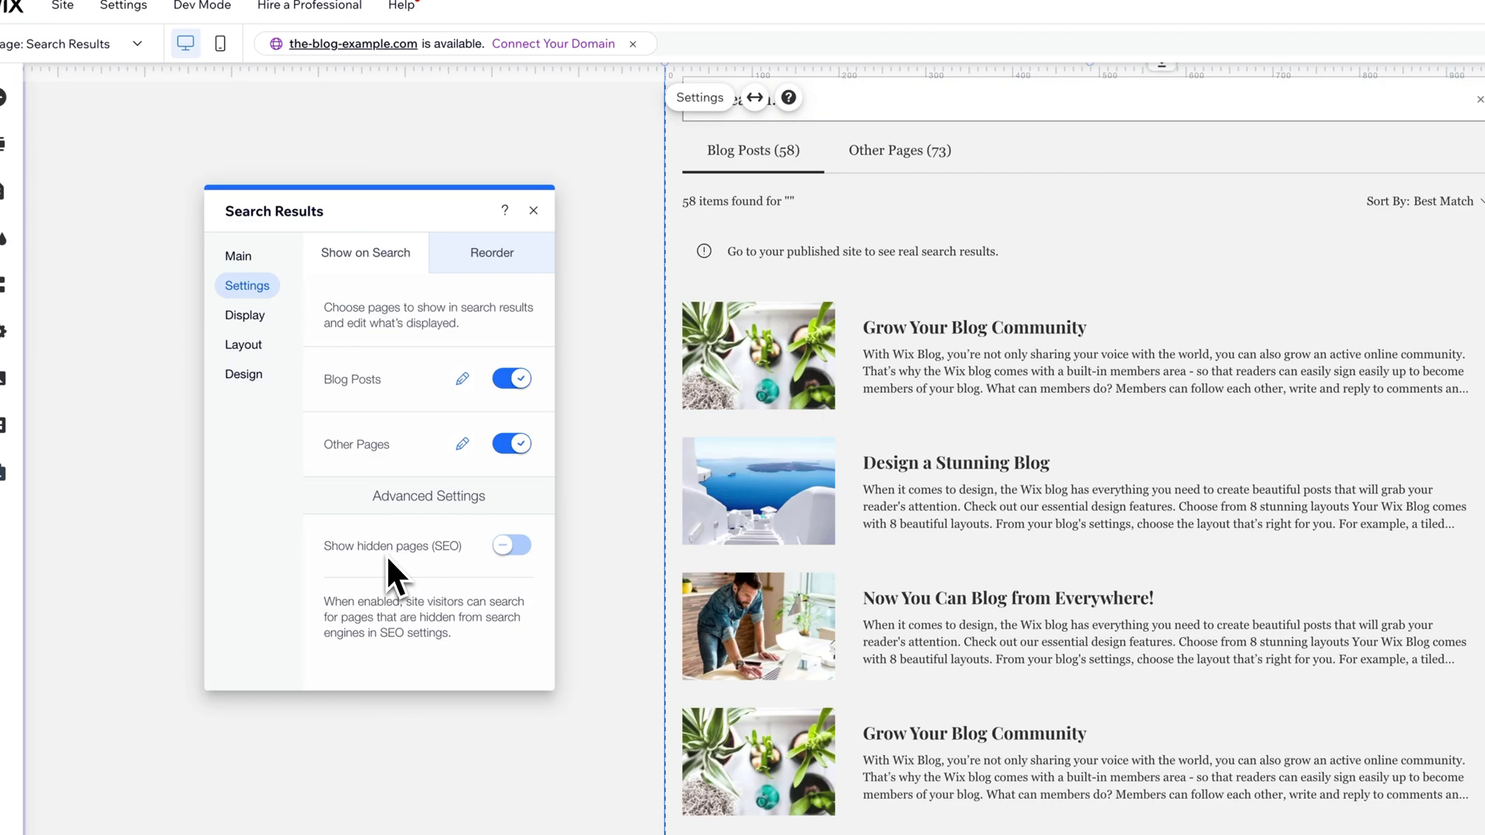
click(488, 262)
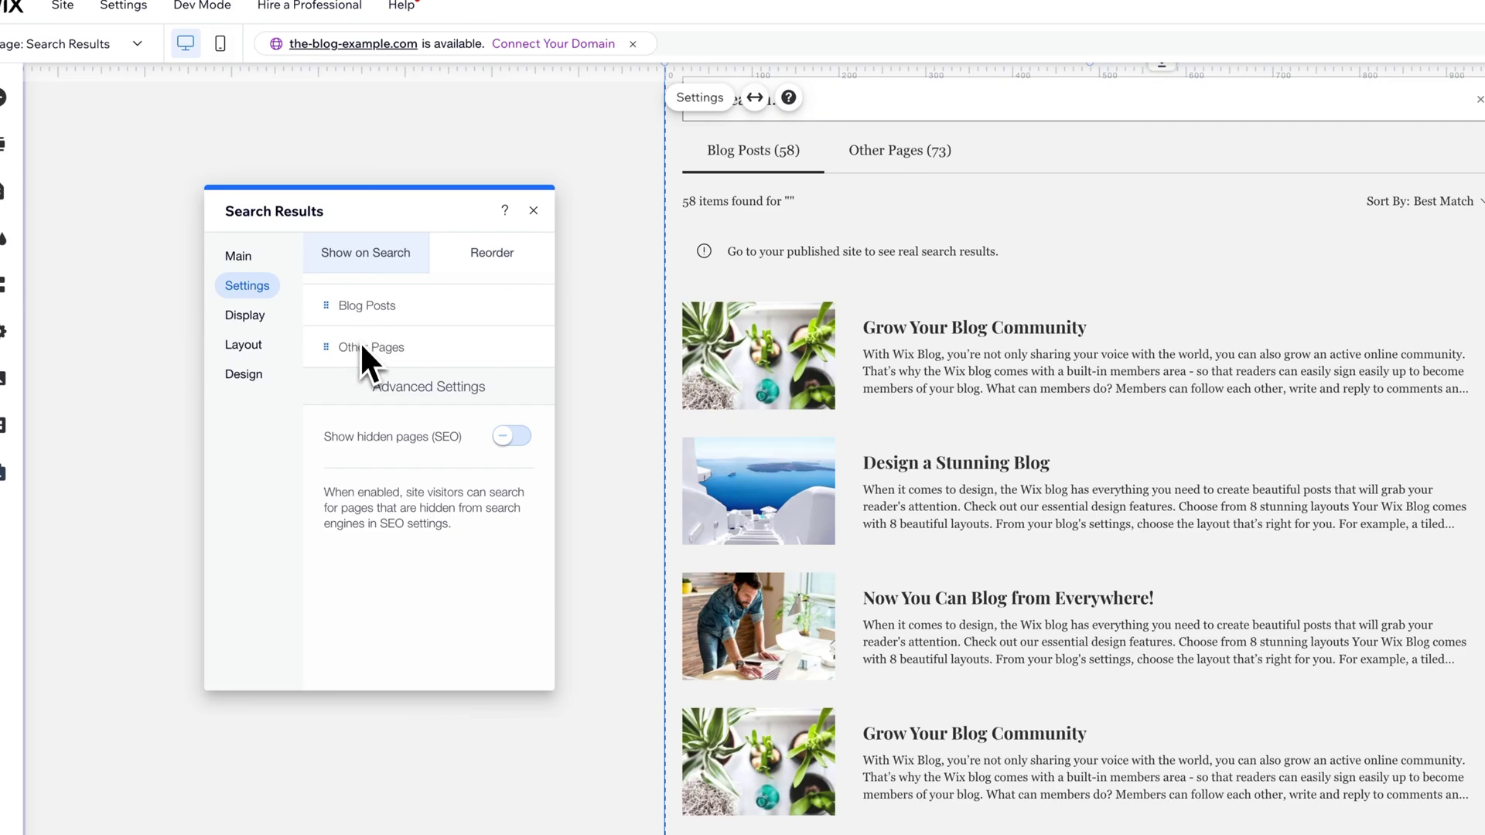
click(247, 319)
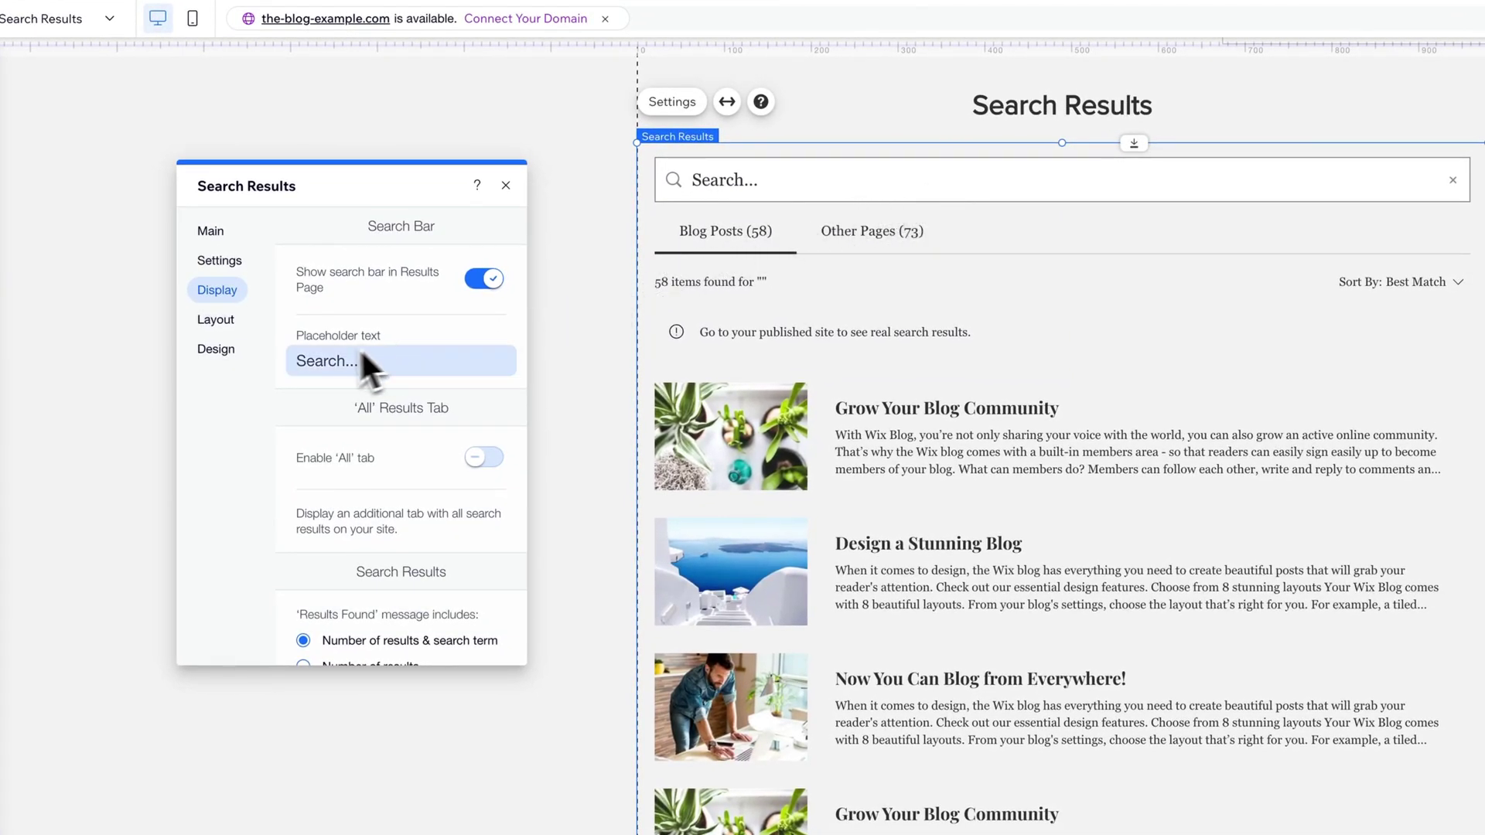
In Layout, try centred results tabs, then keep them left-aligned with 12 results per page.
scroll(320, 360, down, 1)
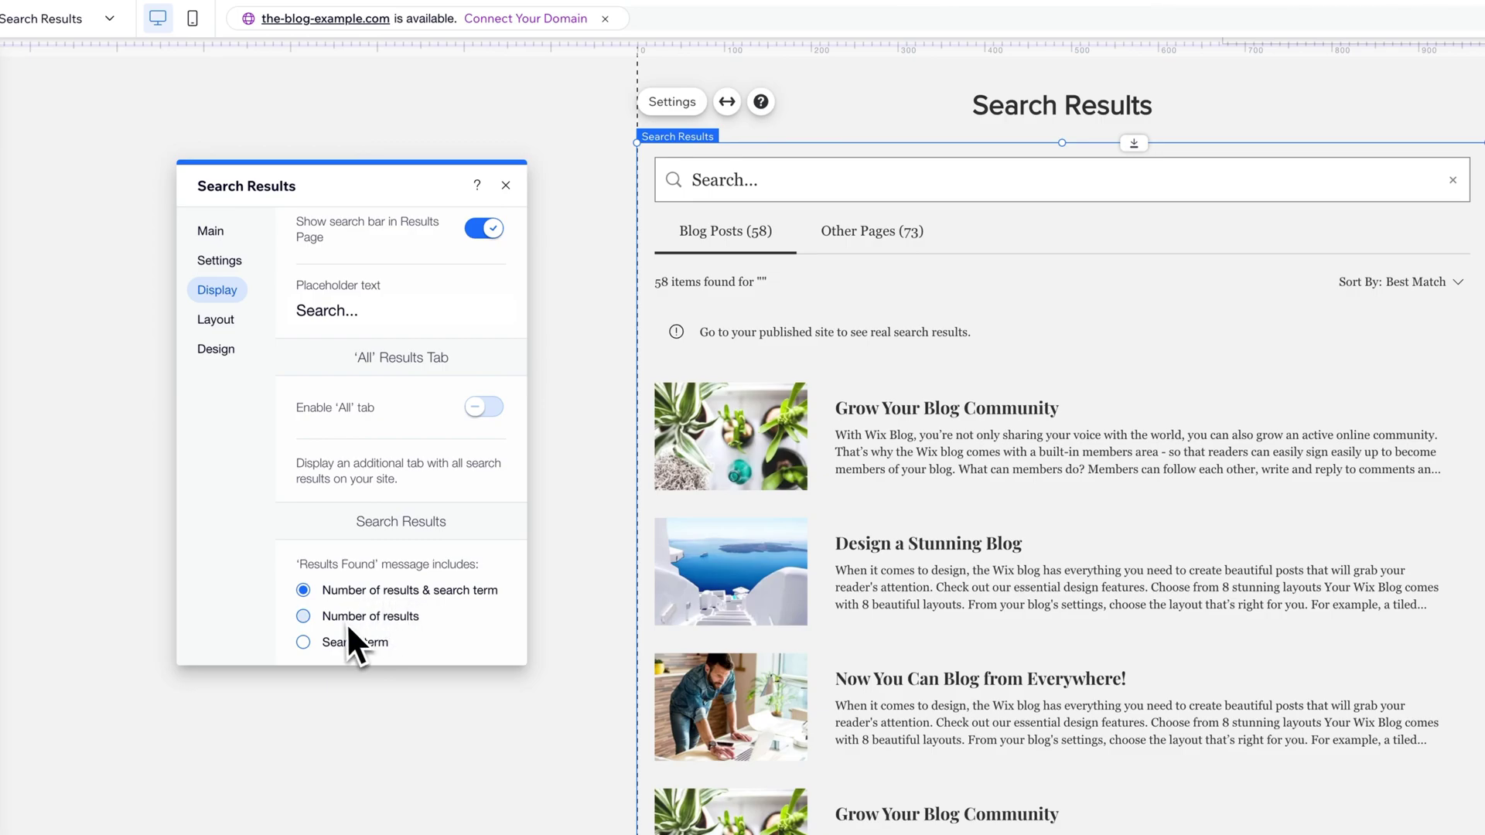
click(216, 320)
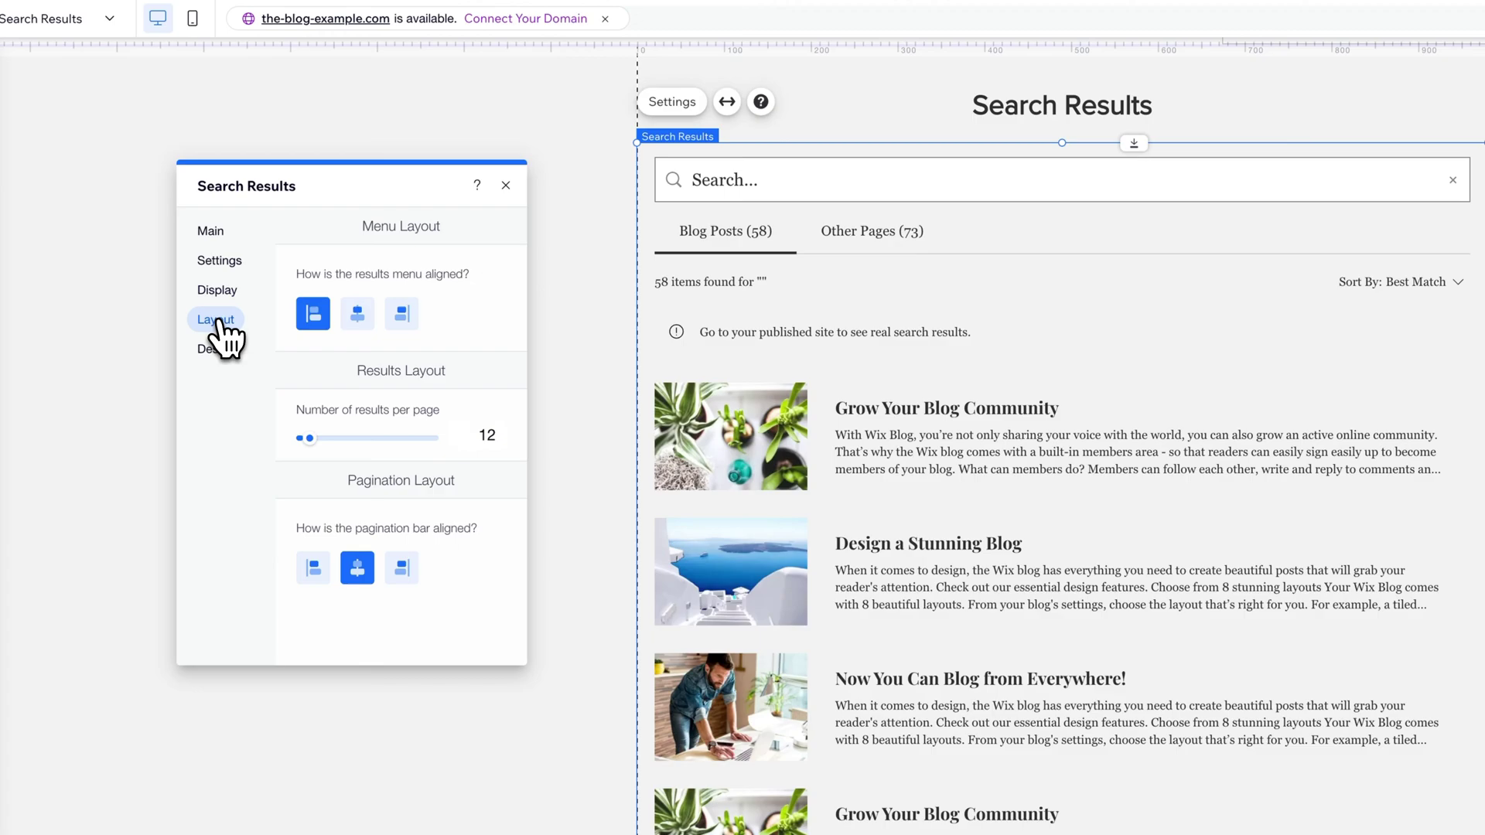
click(354, 313)
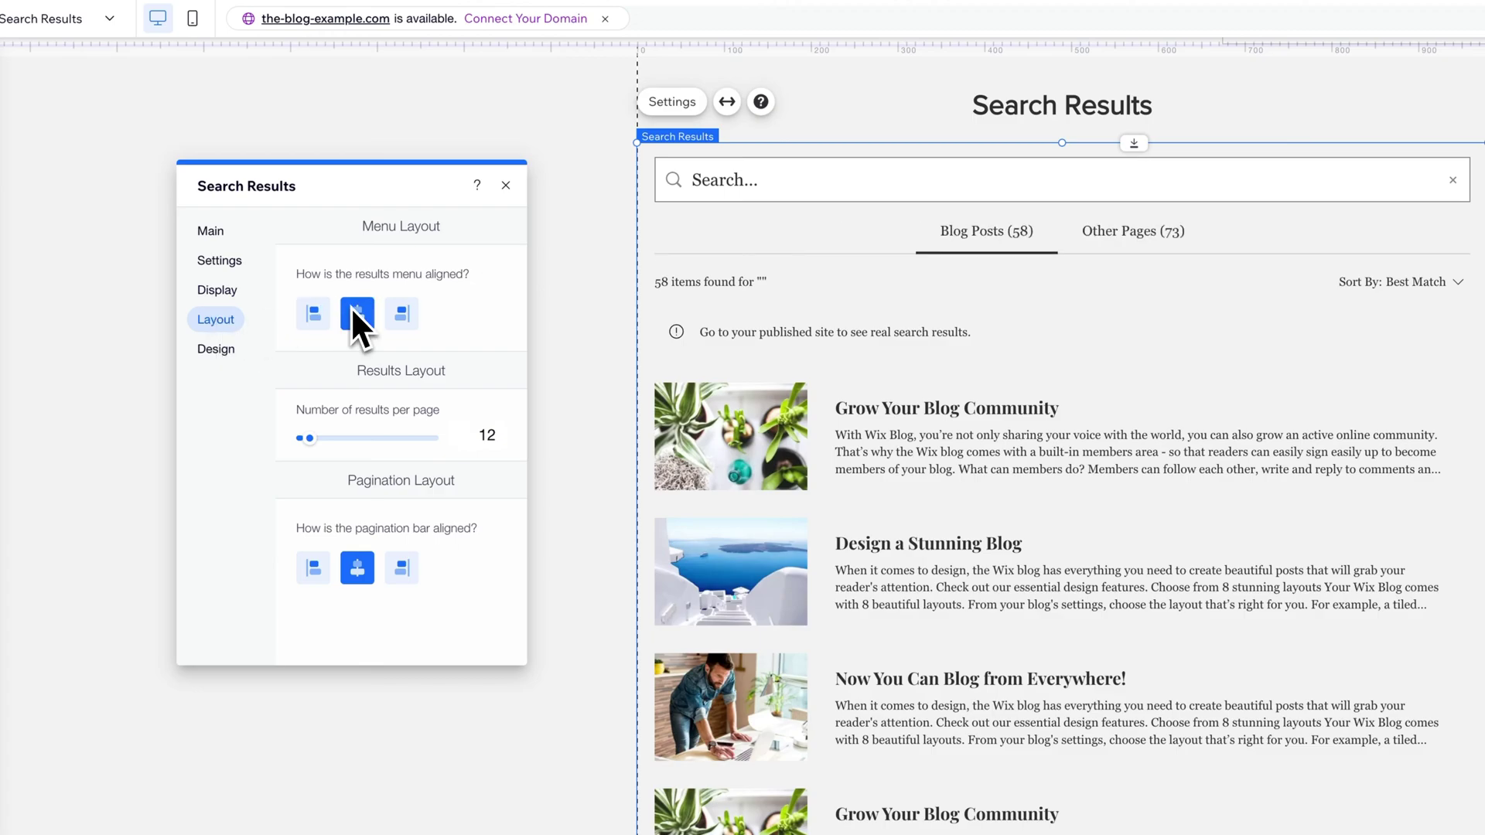
click(324, 319)
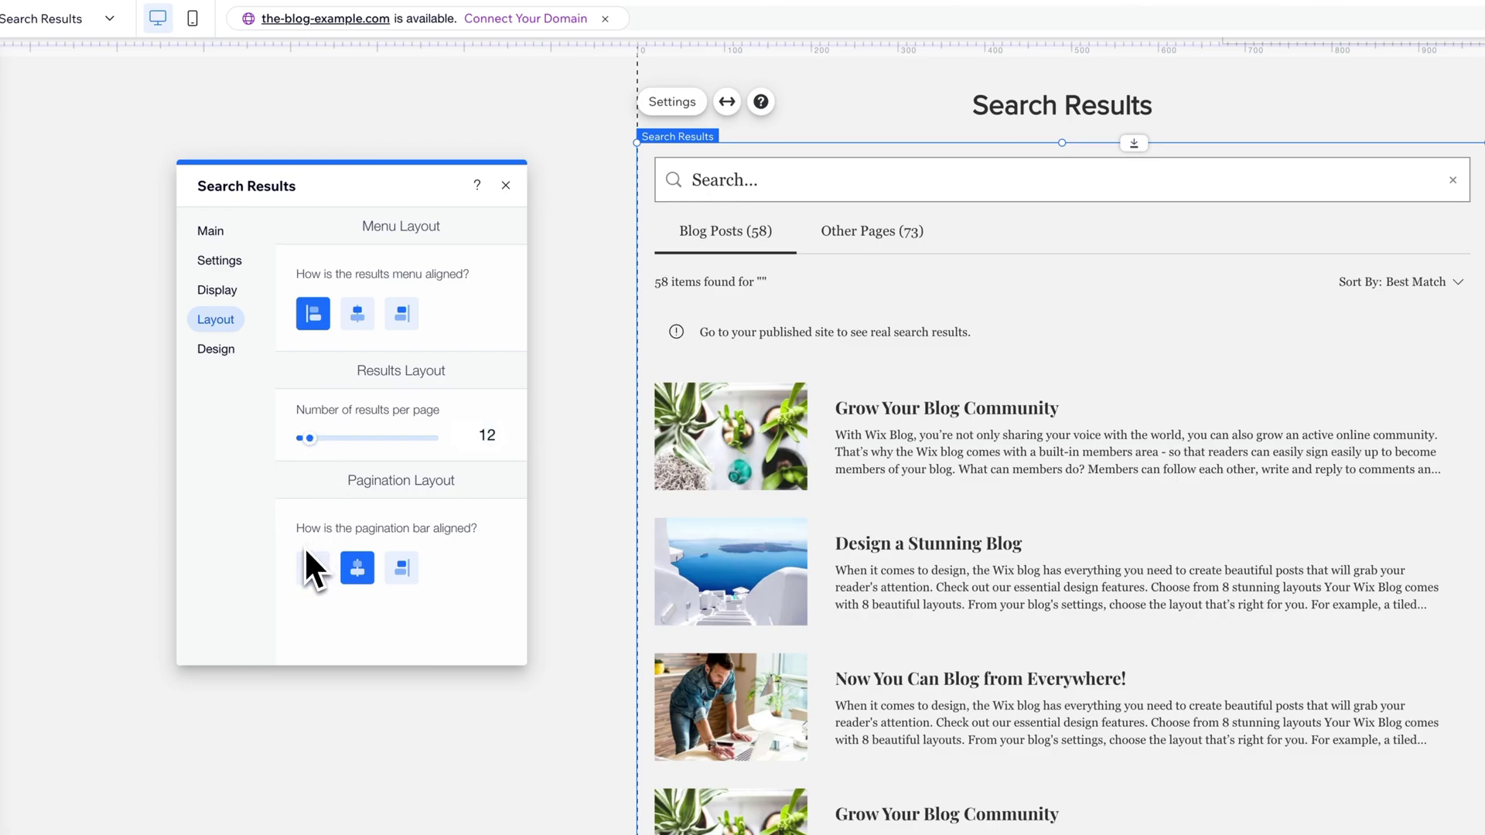
Review the Design options for the Search Bar and View All button, then close the settings.
click(221, 352)
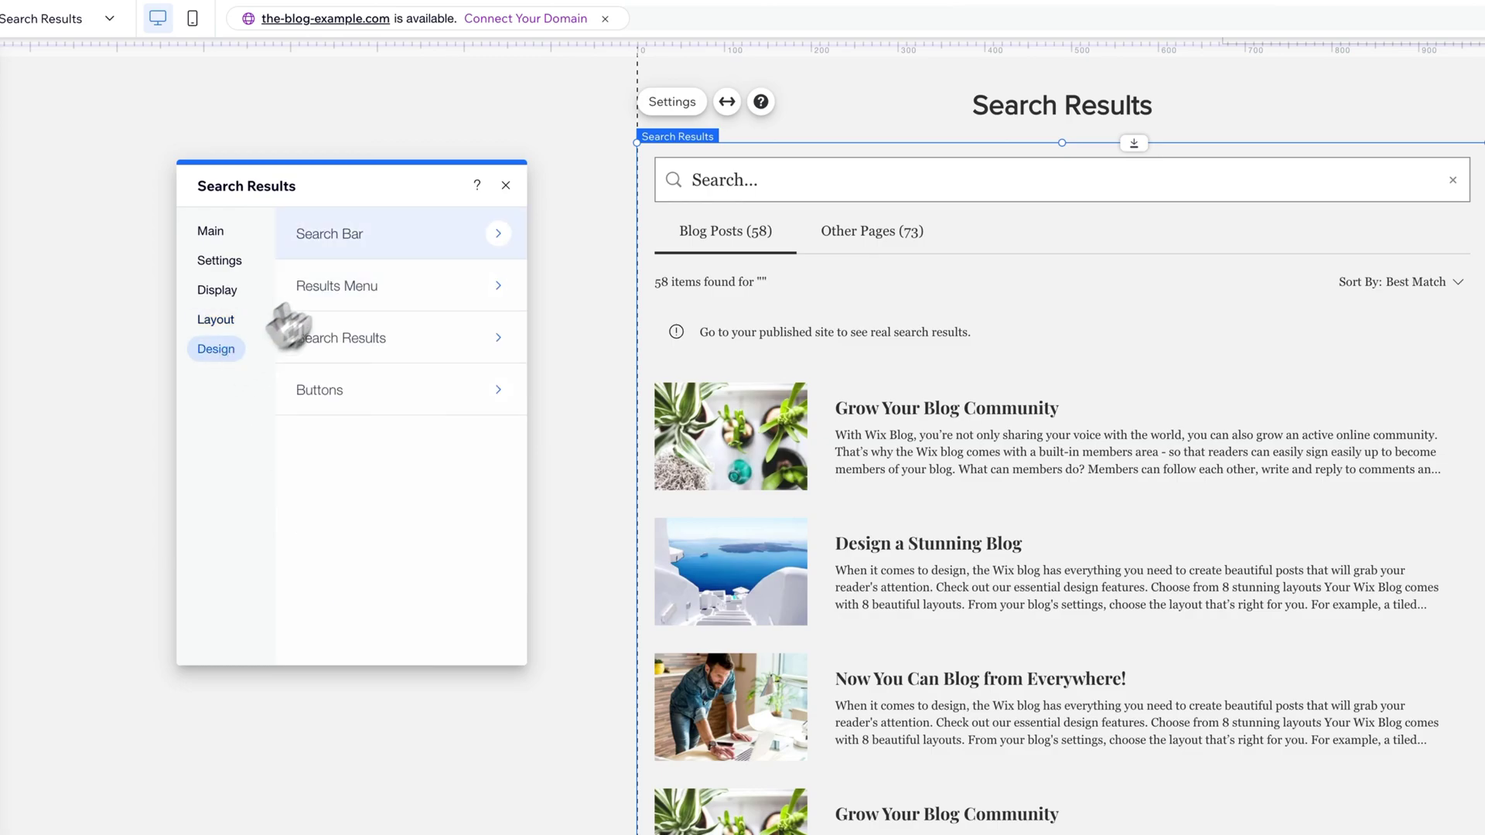
click(393, 240)
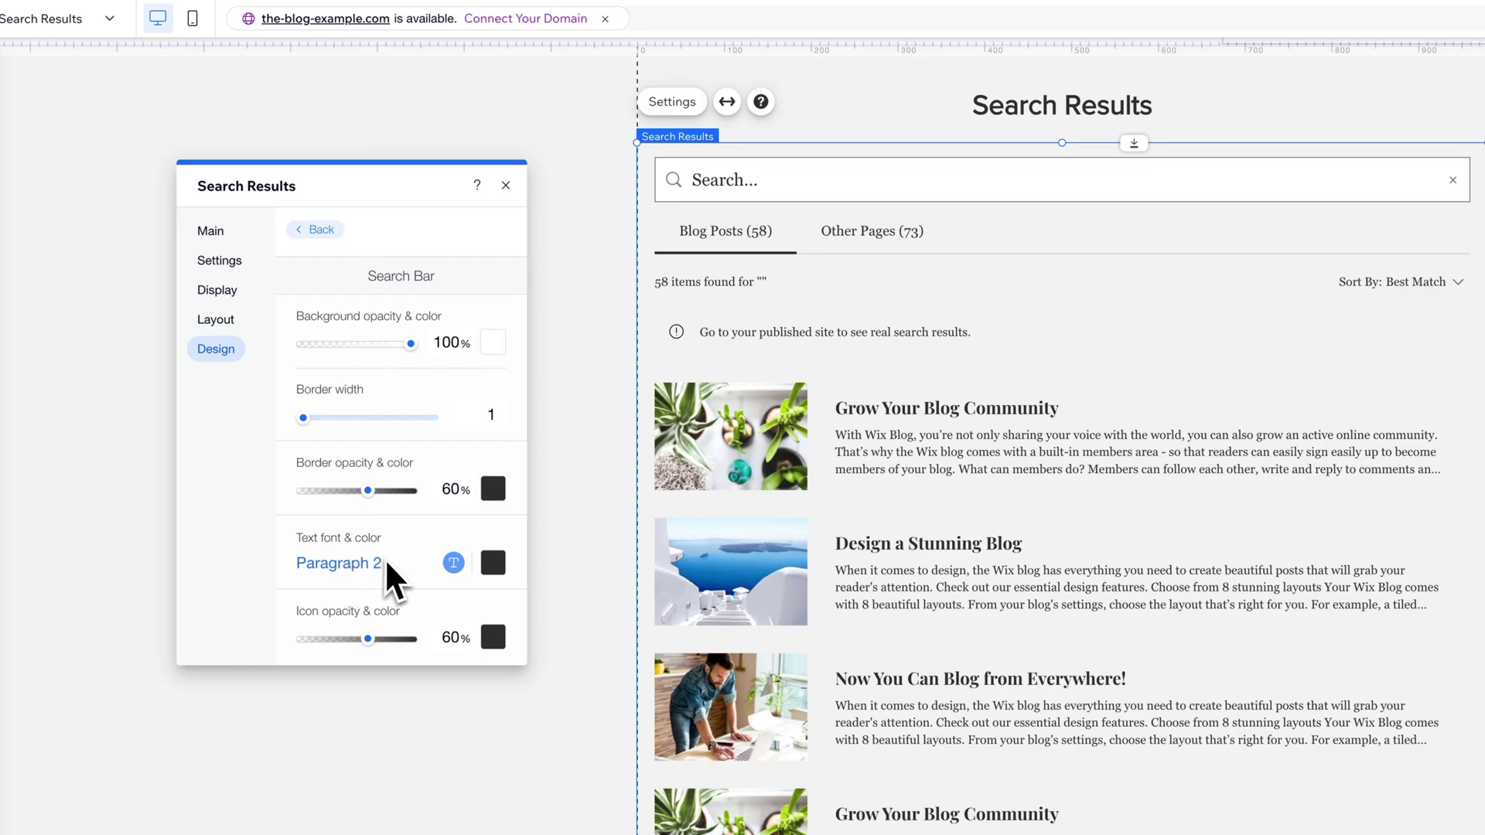
click(309, 230)
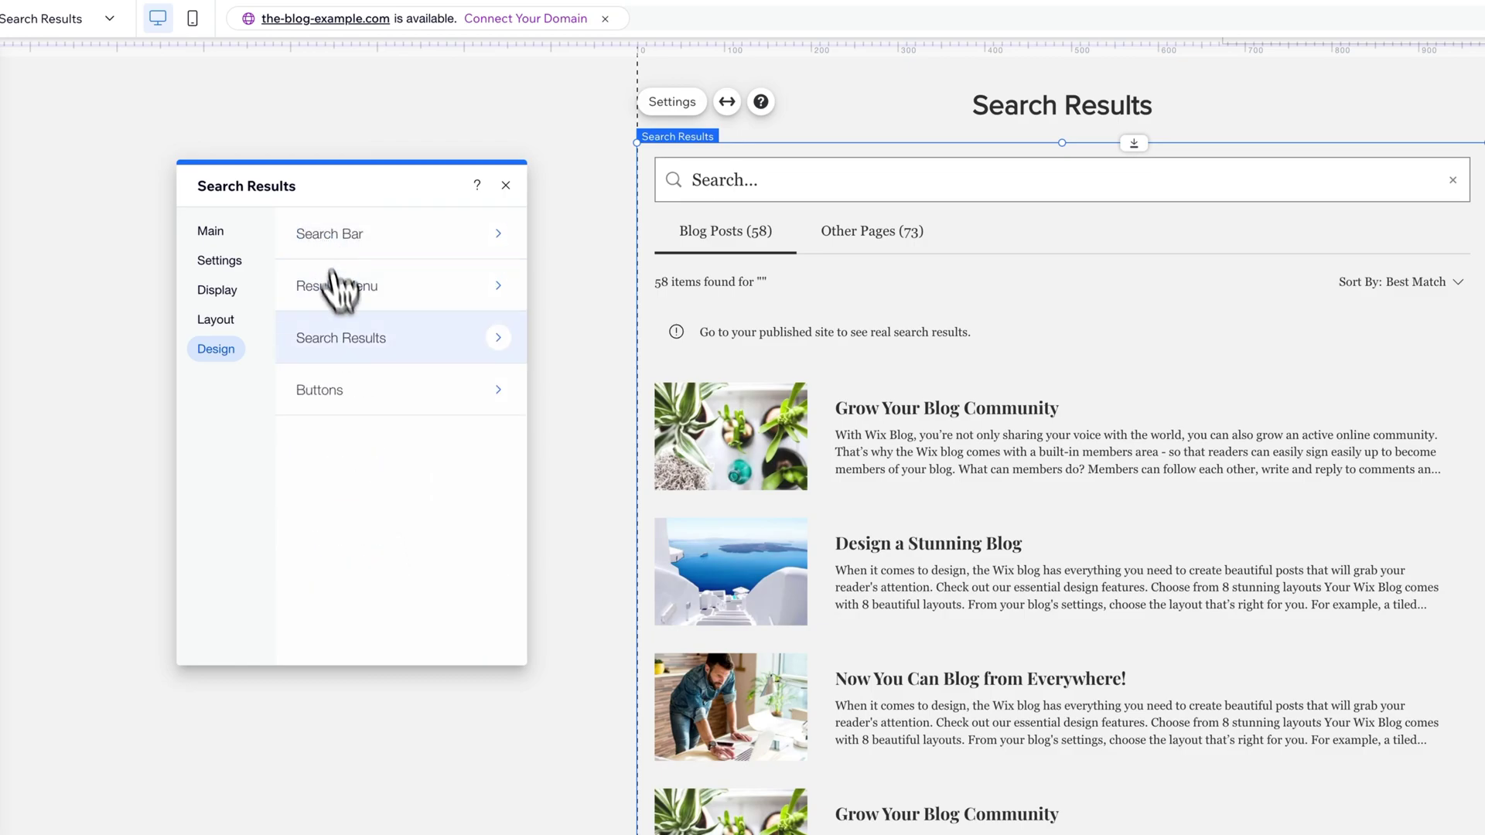
click(368, 379)
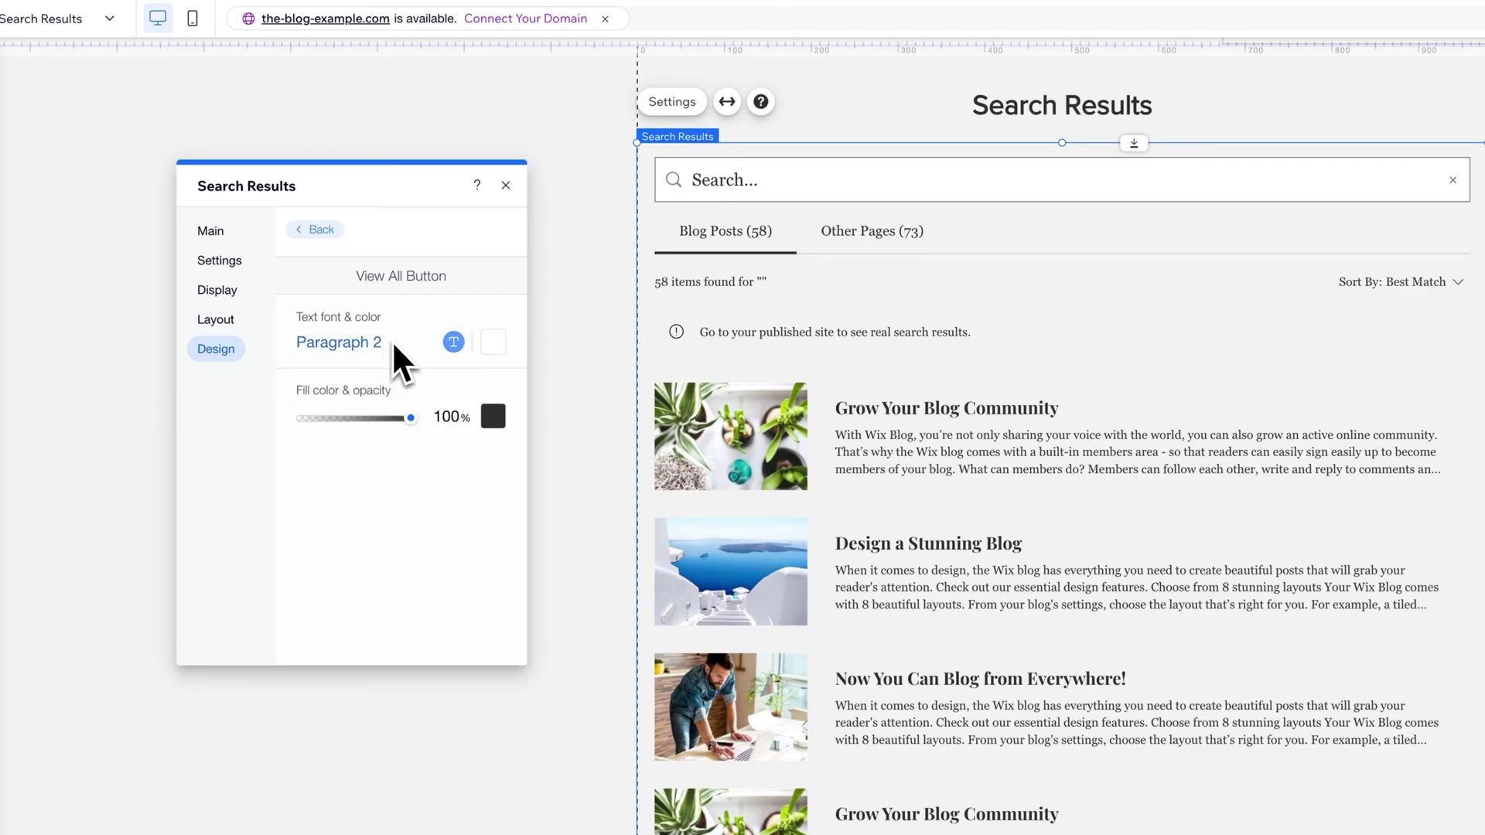
click(317, 230)
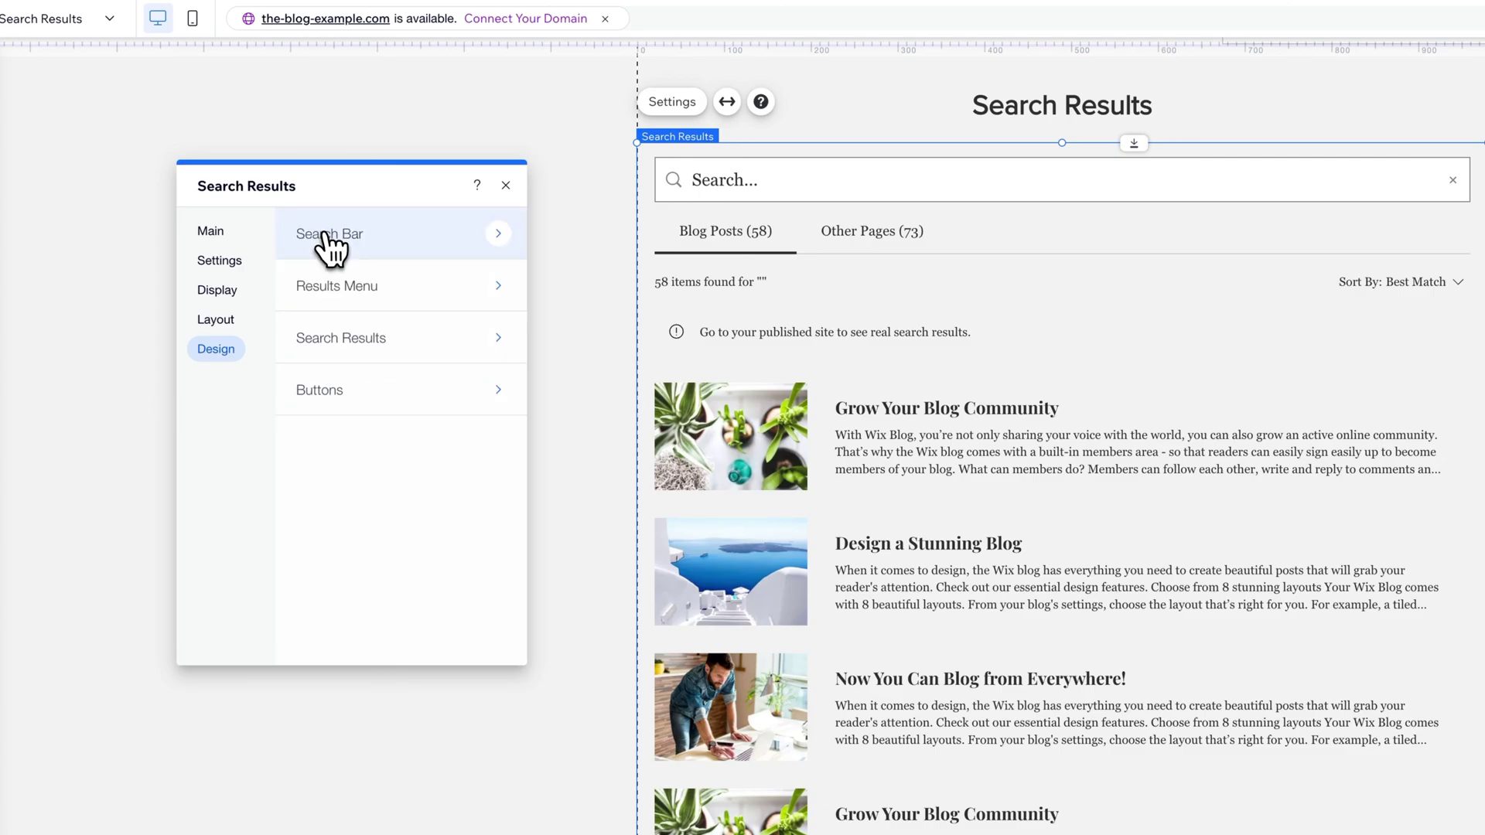
click(506, 186)
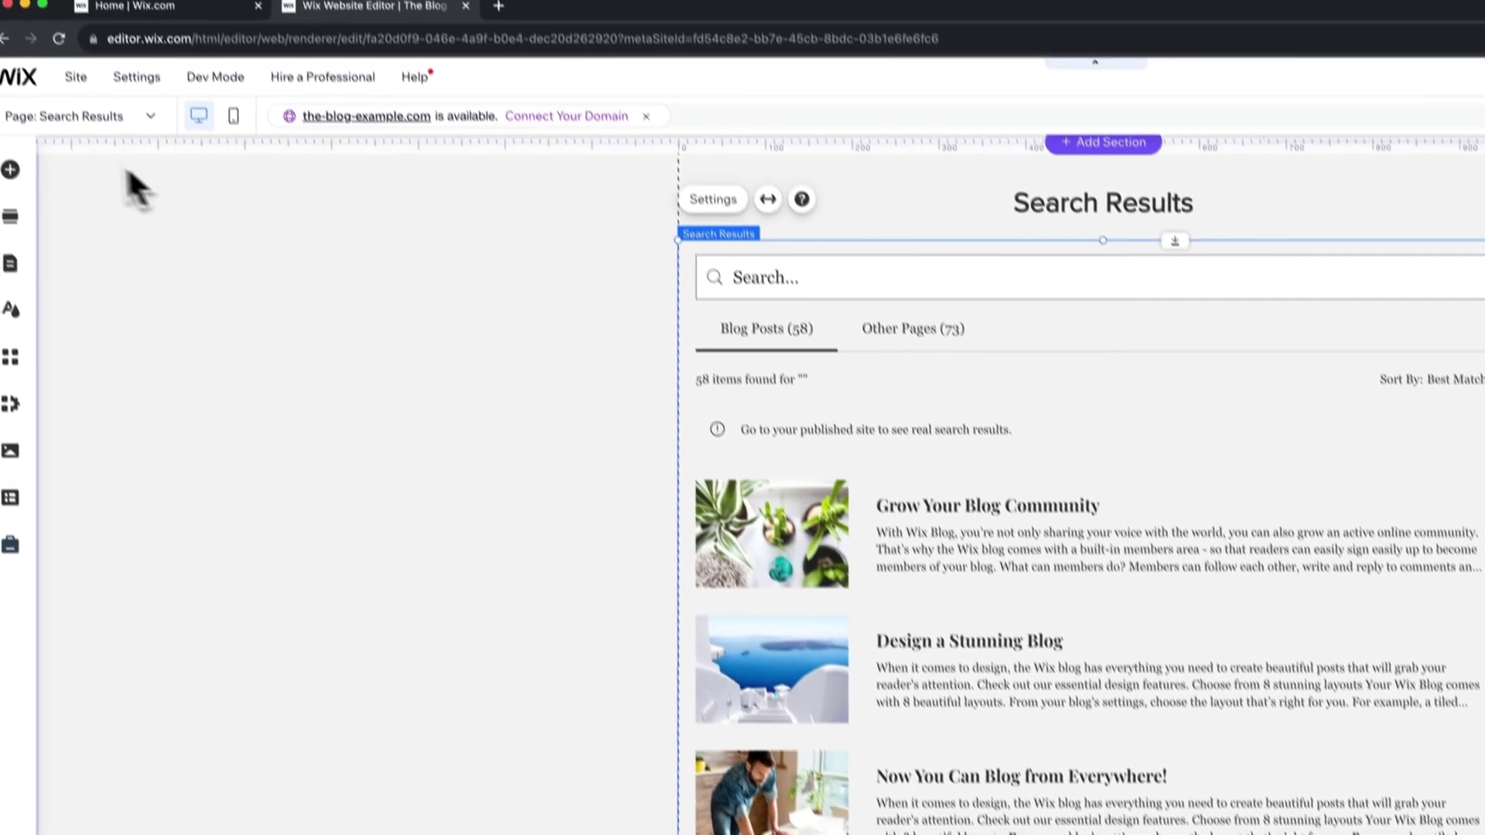
Switch back to the HOME page and select the header search bar.
click(77, 24)
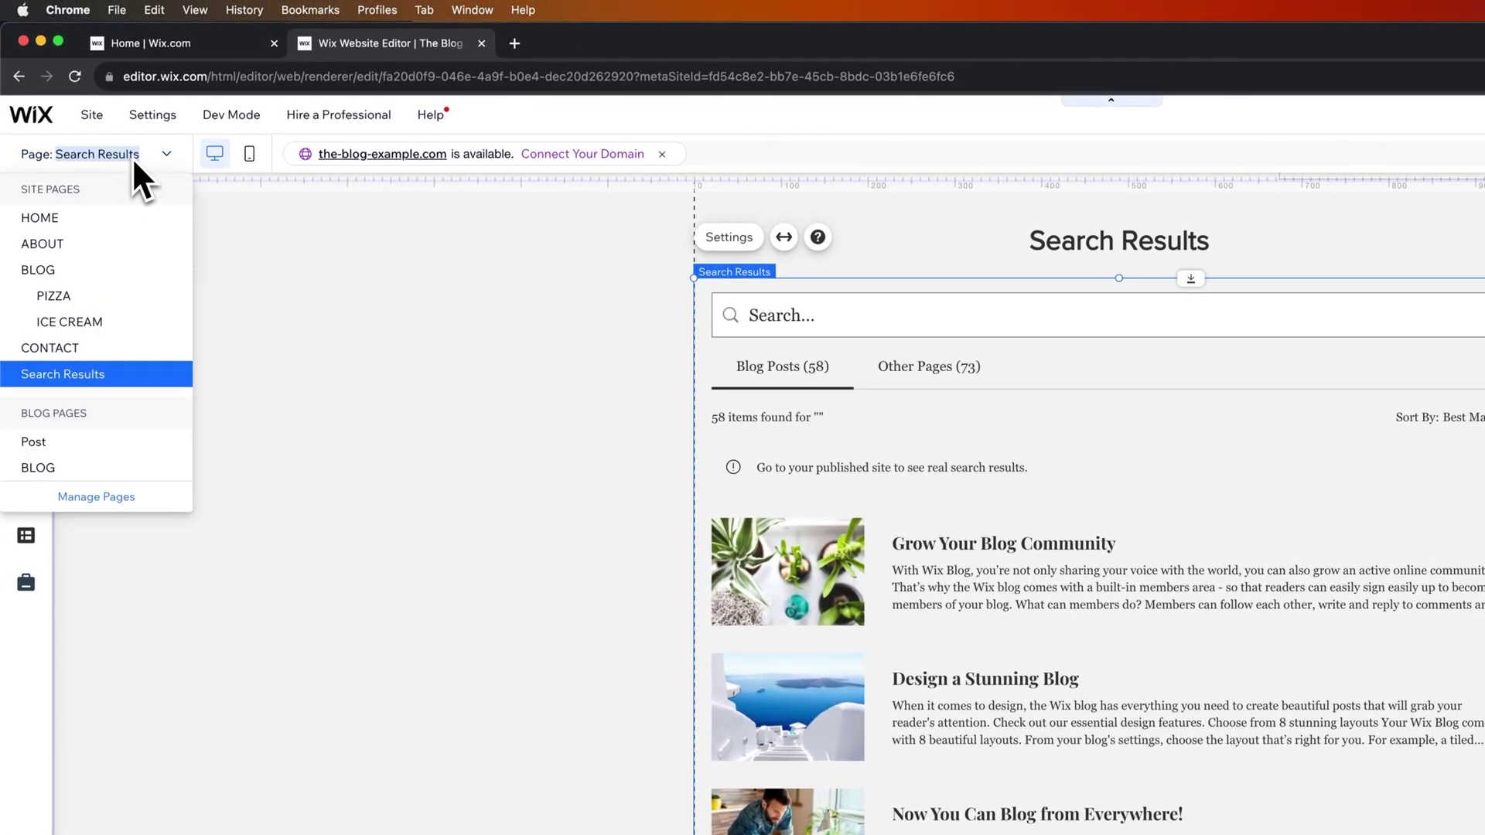
click(58, 220)
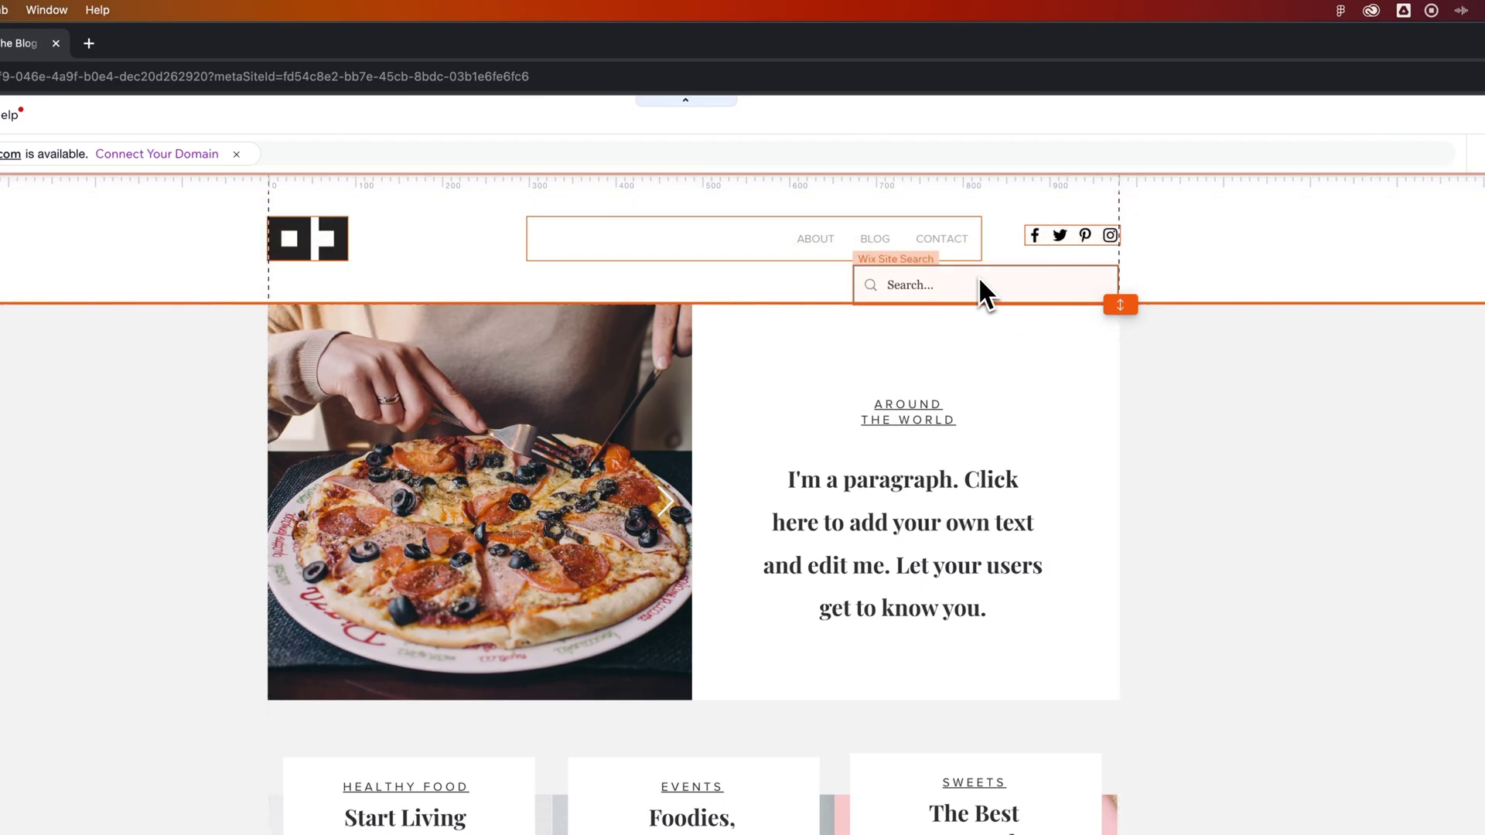
click(979, 283)
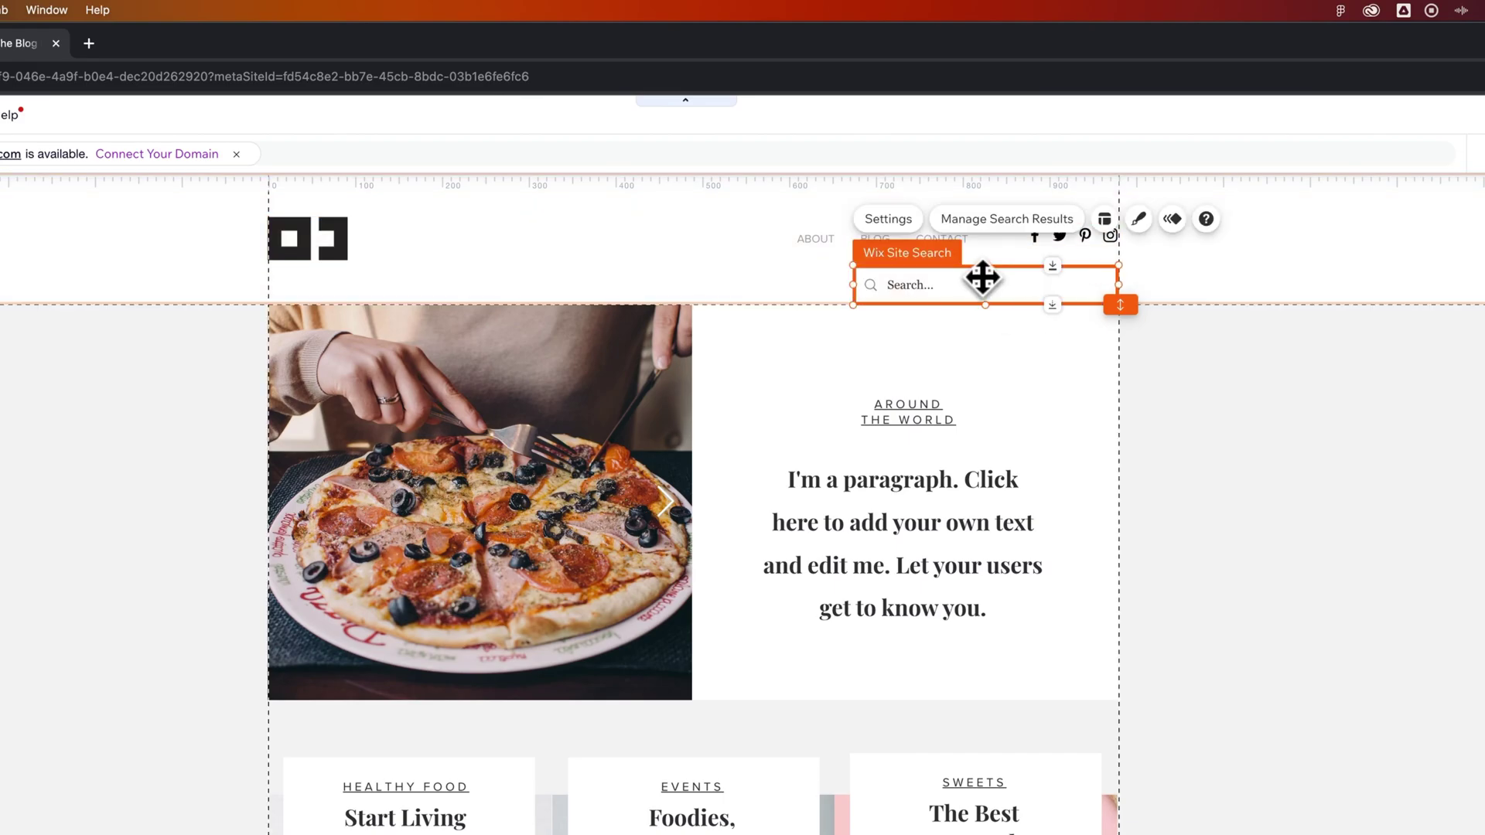
Try the With Button layout, then toggle the search icon between right and left alignment.
click(1104, 221)
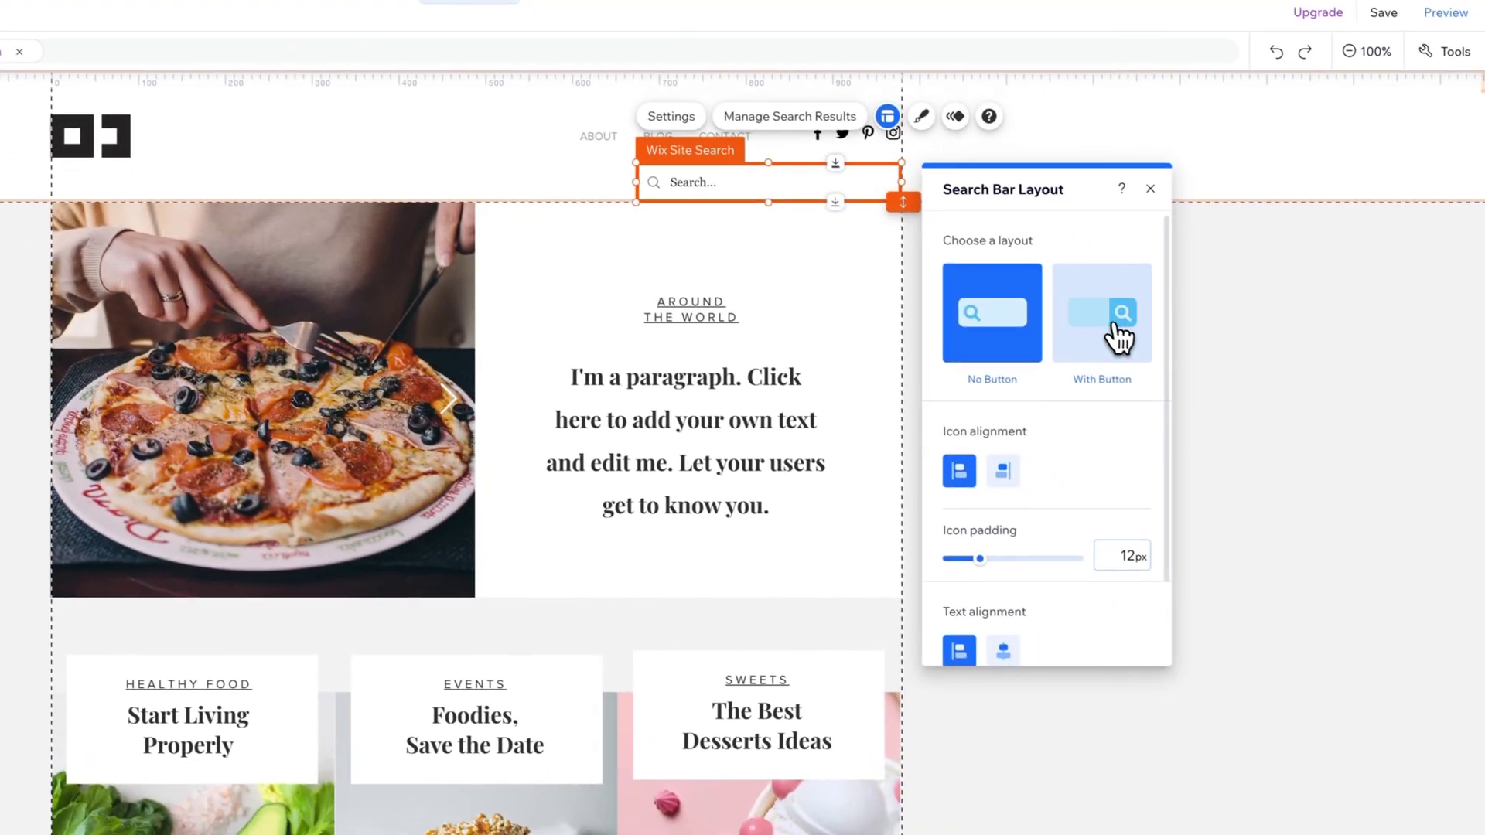
click(1334, 433)
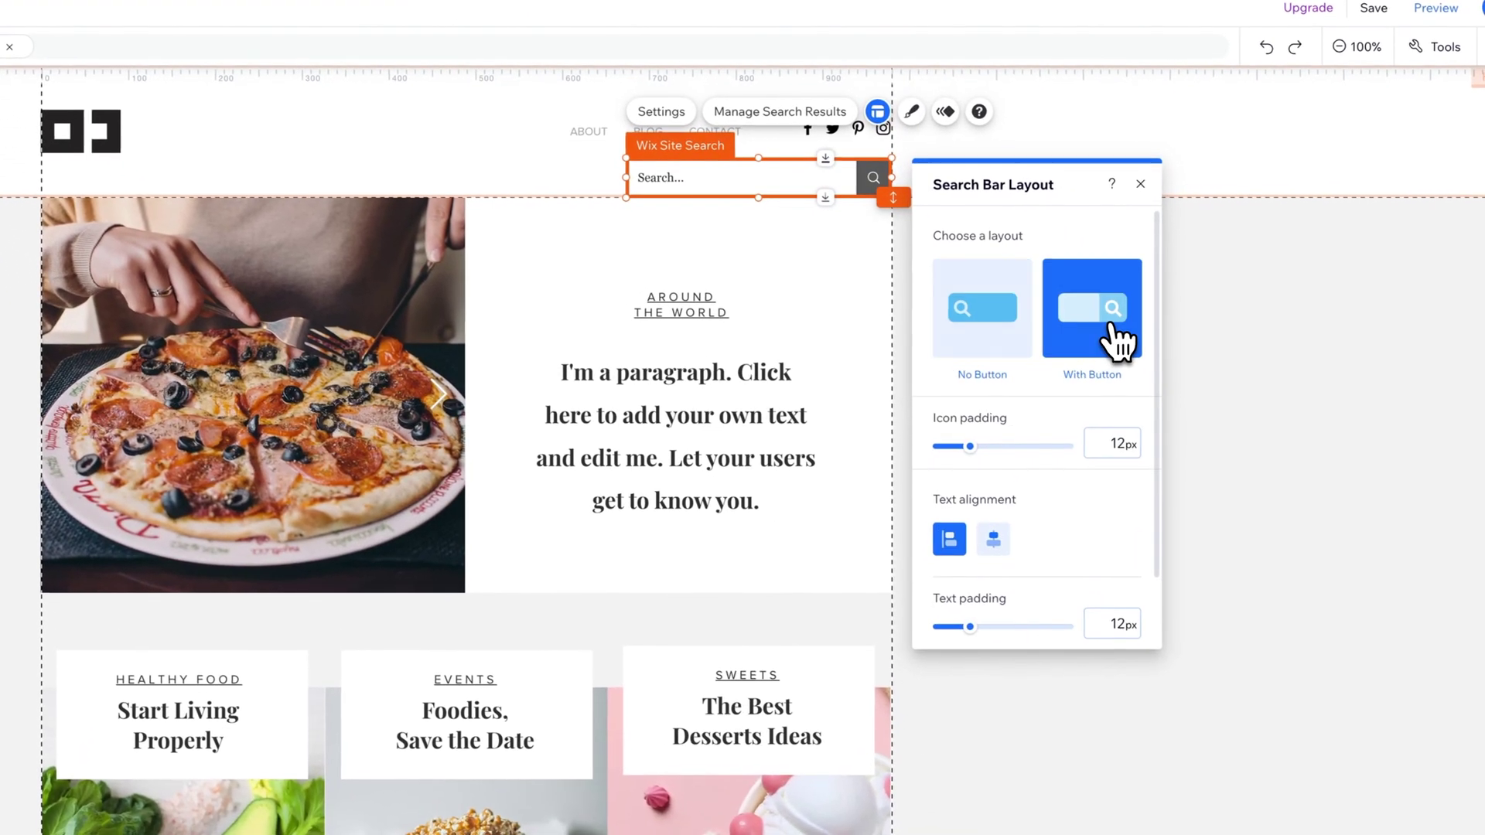
click(1008, 334)
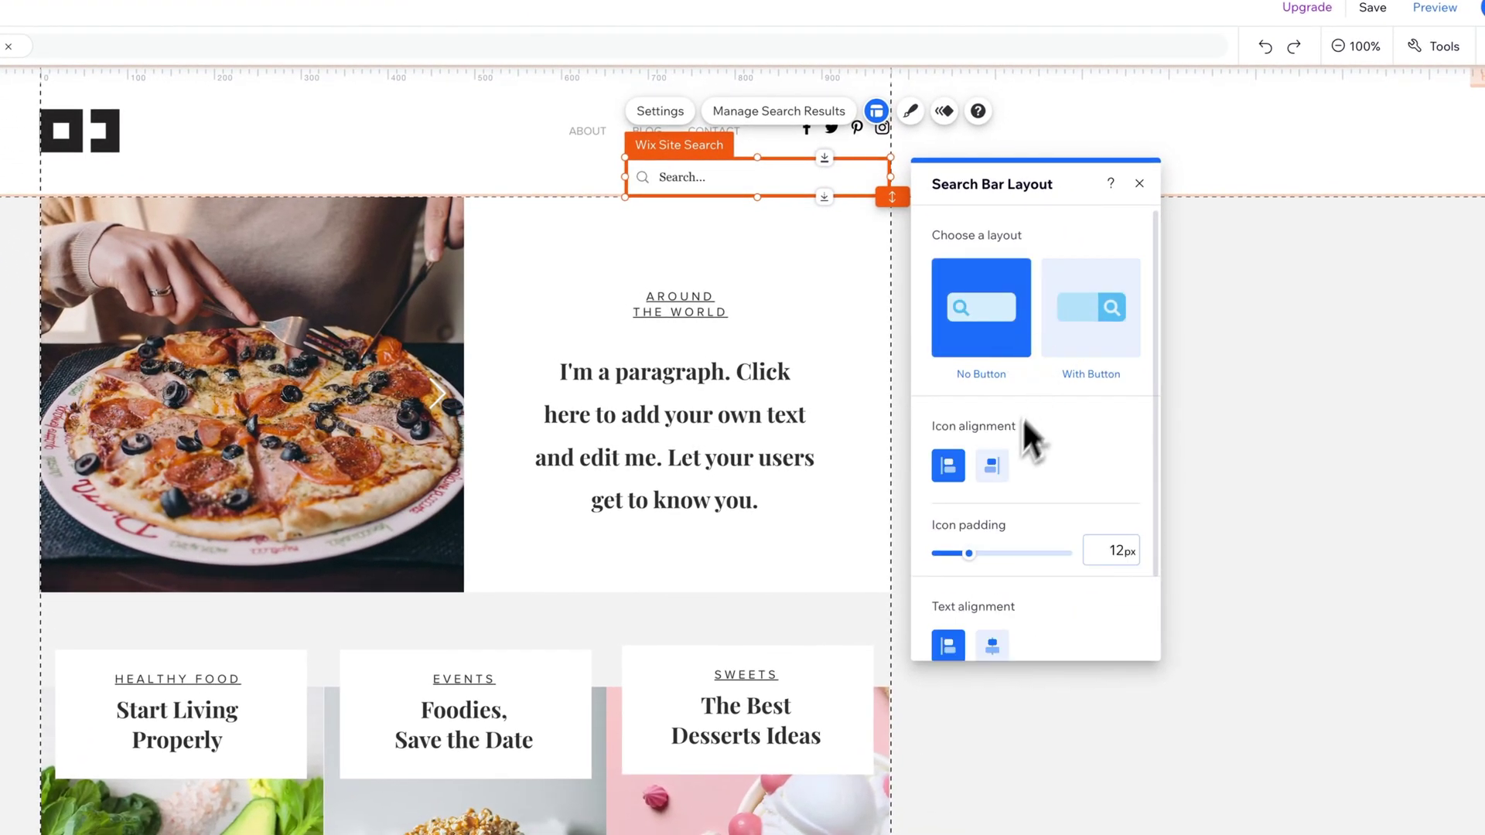
click(992, 464)
click(951, 470)
click(992, 466)
click(949, 467)
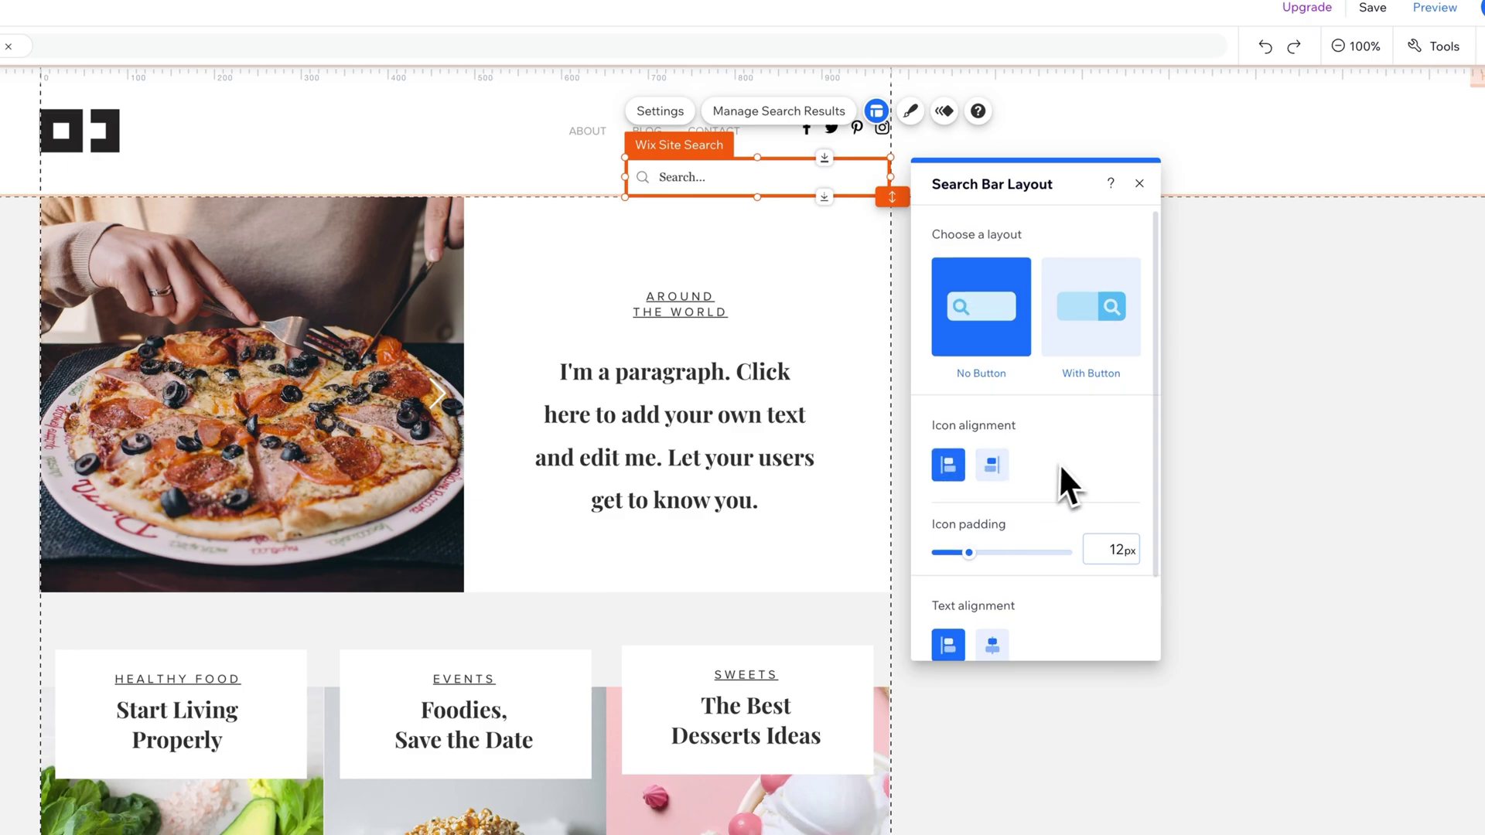
Align the placeholder text right, then settle on the No Button layout.
scroll(1065, 464, down, 2)
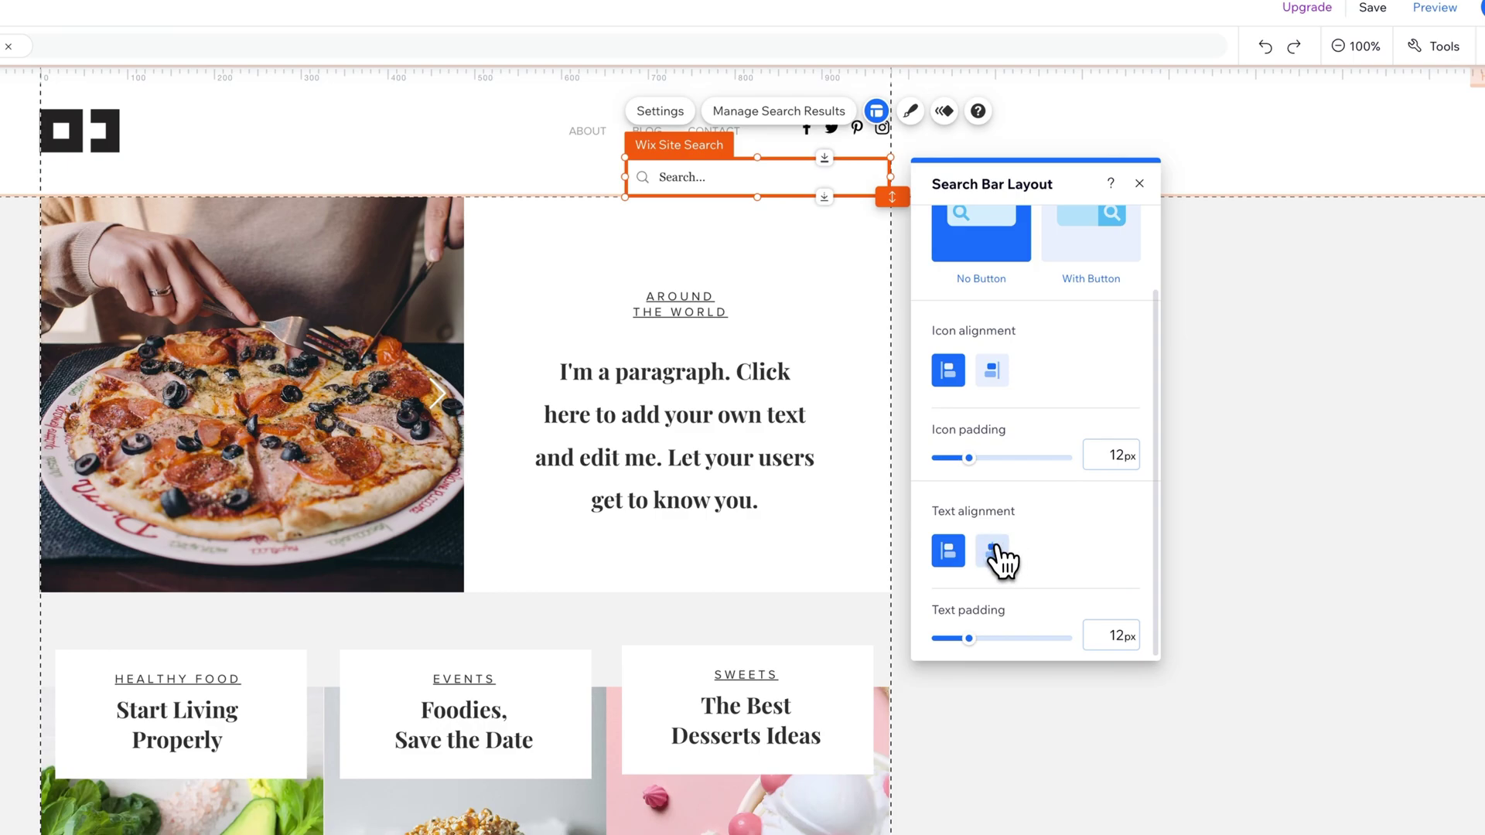
click(994, 550)
scroll(1028, 559, up, 2)
click(1090, 340)
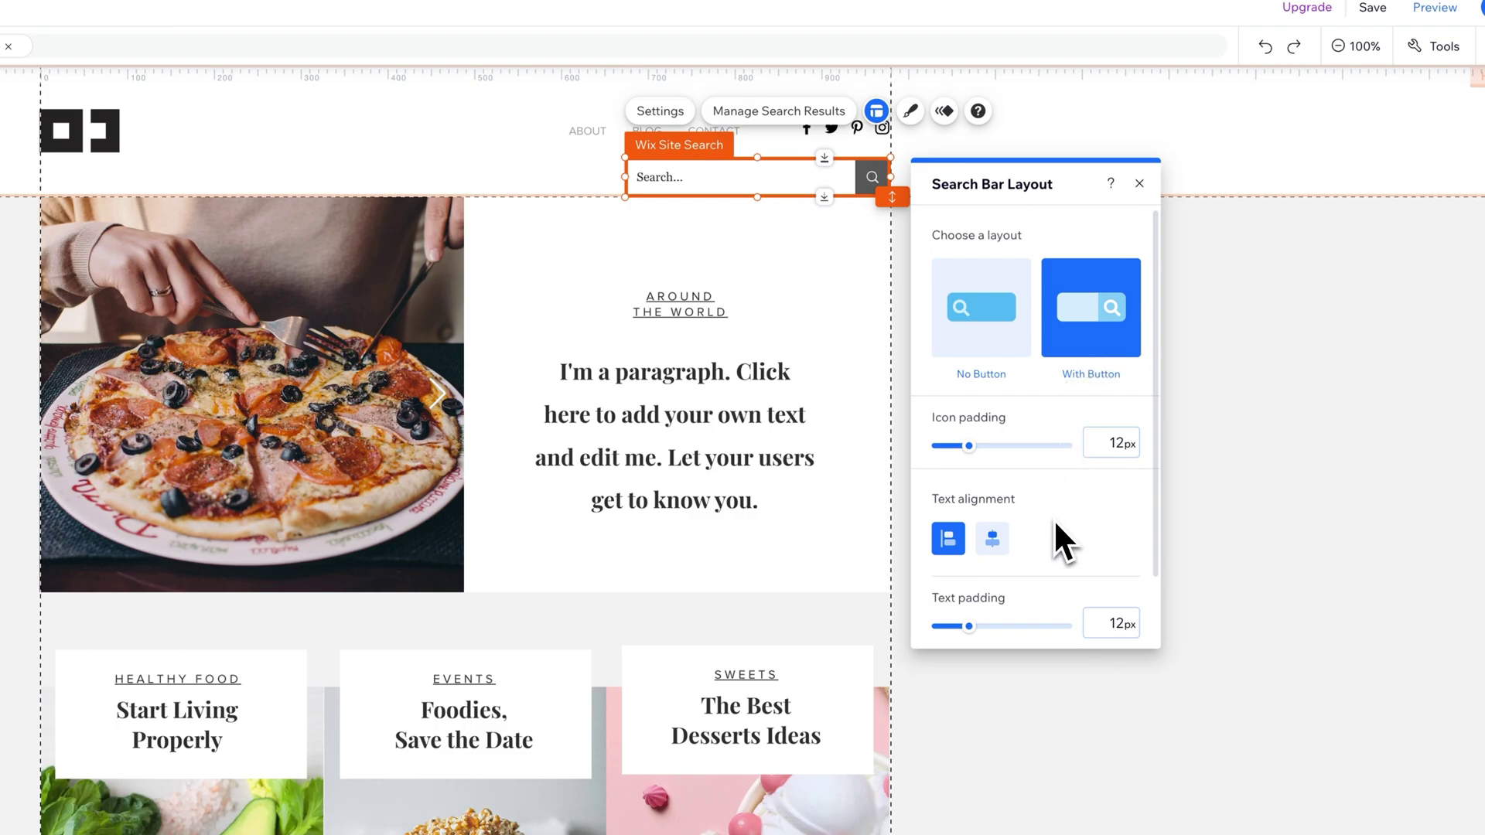
click(982, 304)
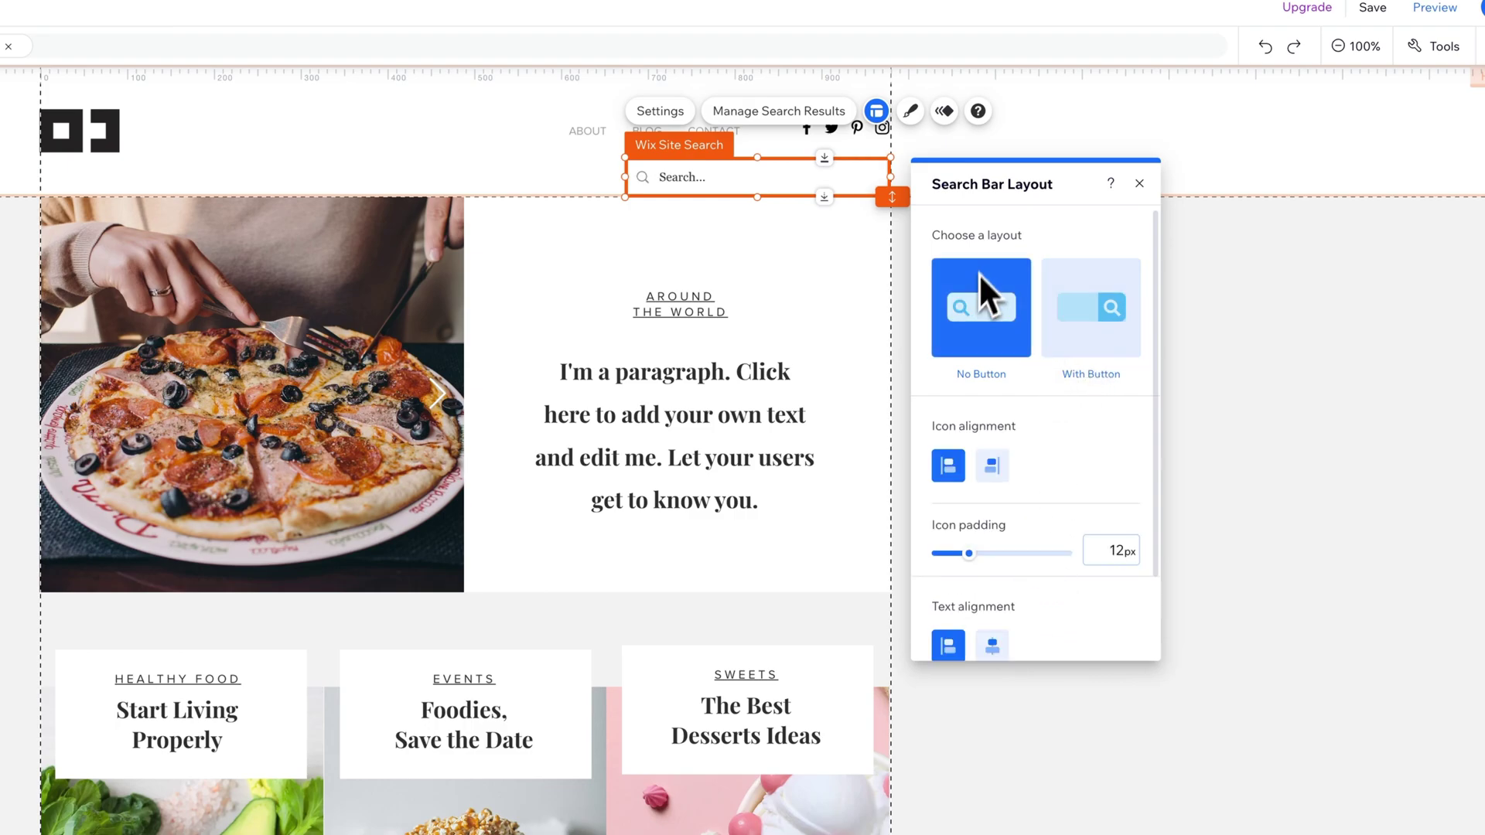
Open Customize Design for the search bar, staying on the Regular state.
click(911, 112)
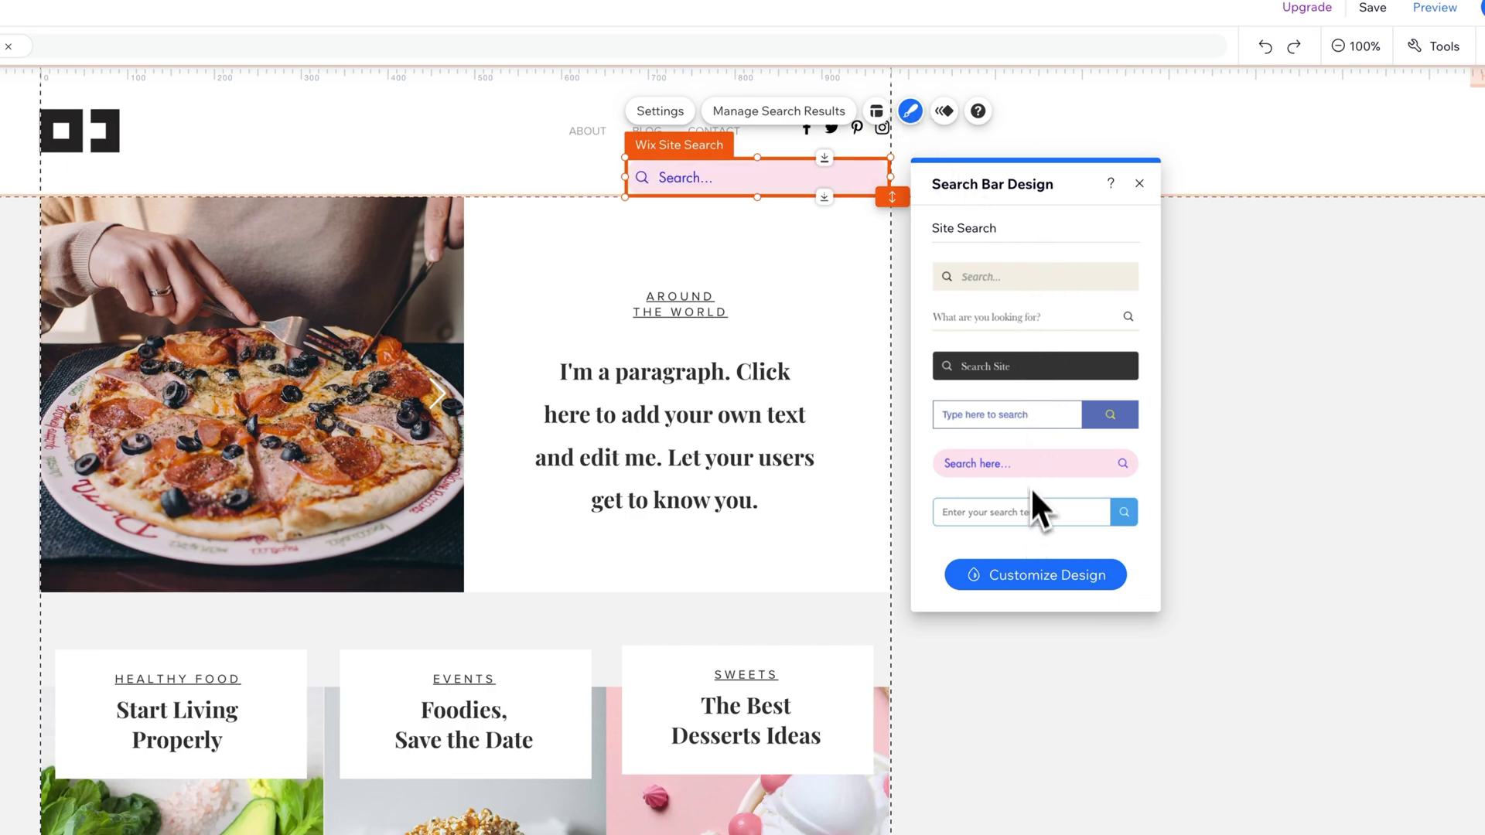
click(1070, 584)
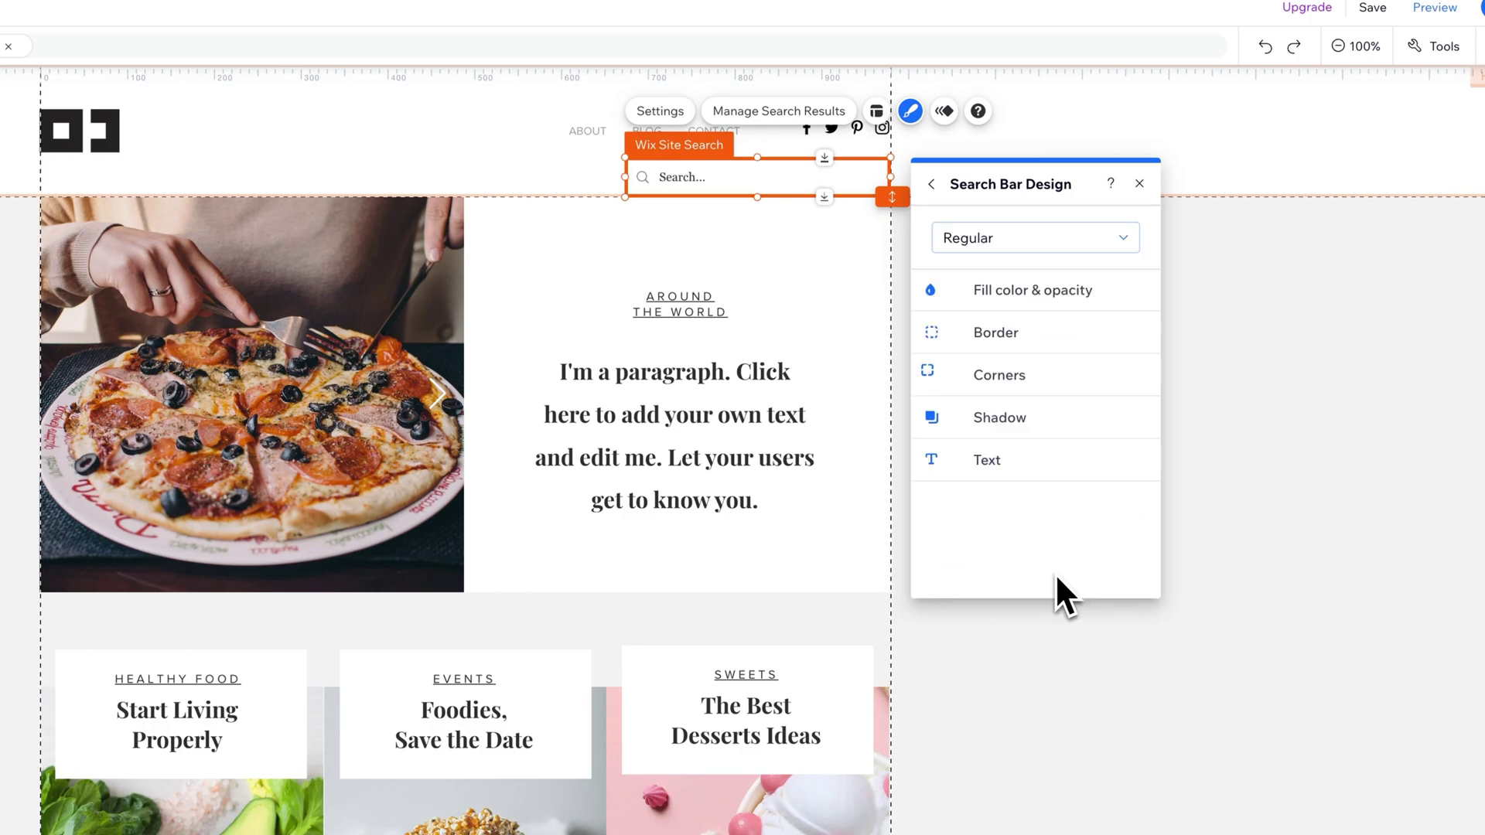
click(1101, 240)
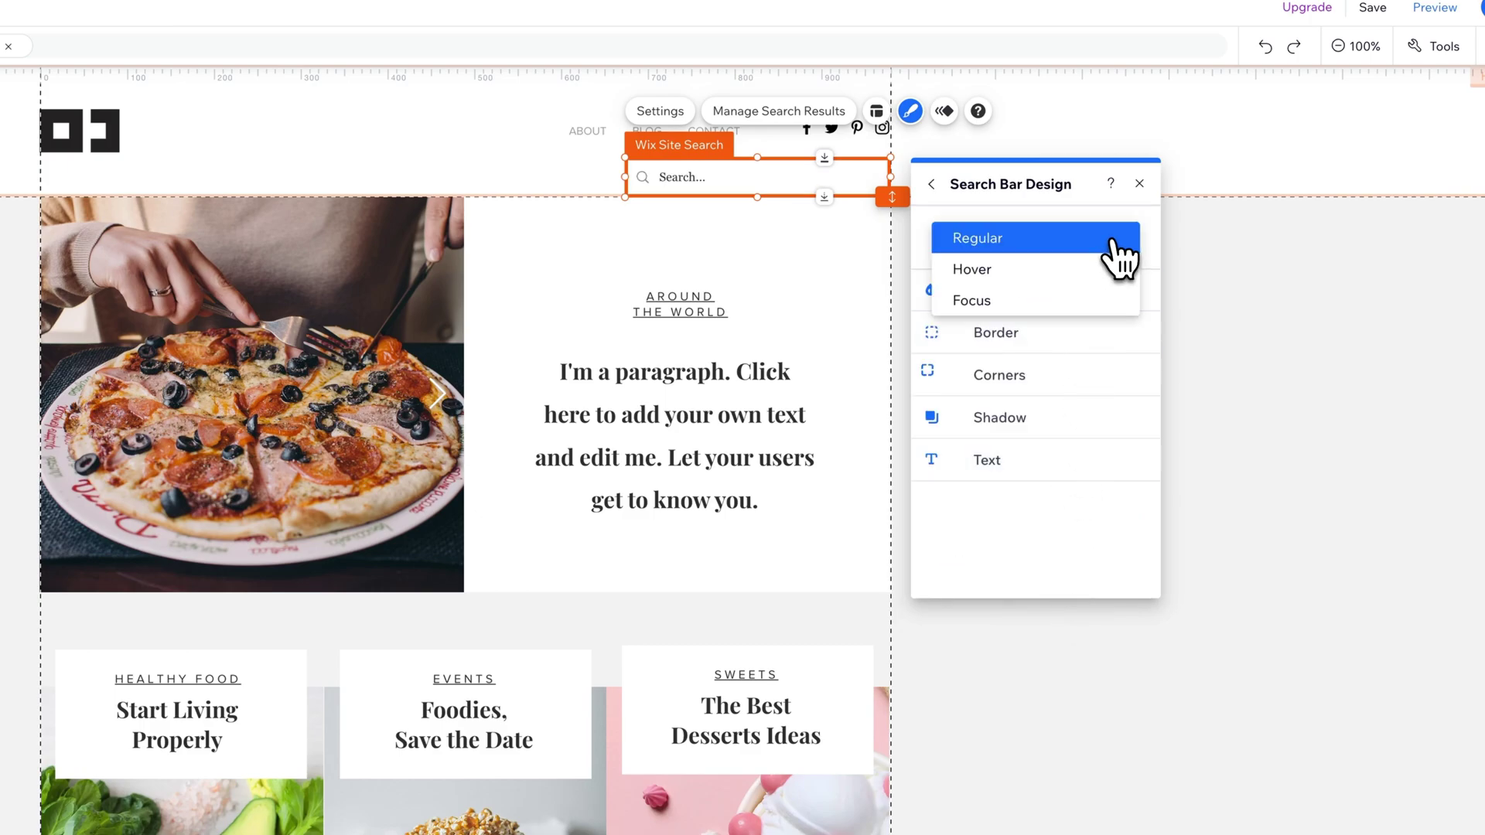
click(1034, 239)
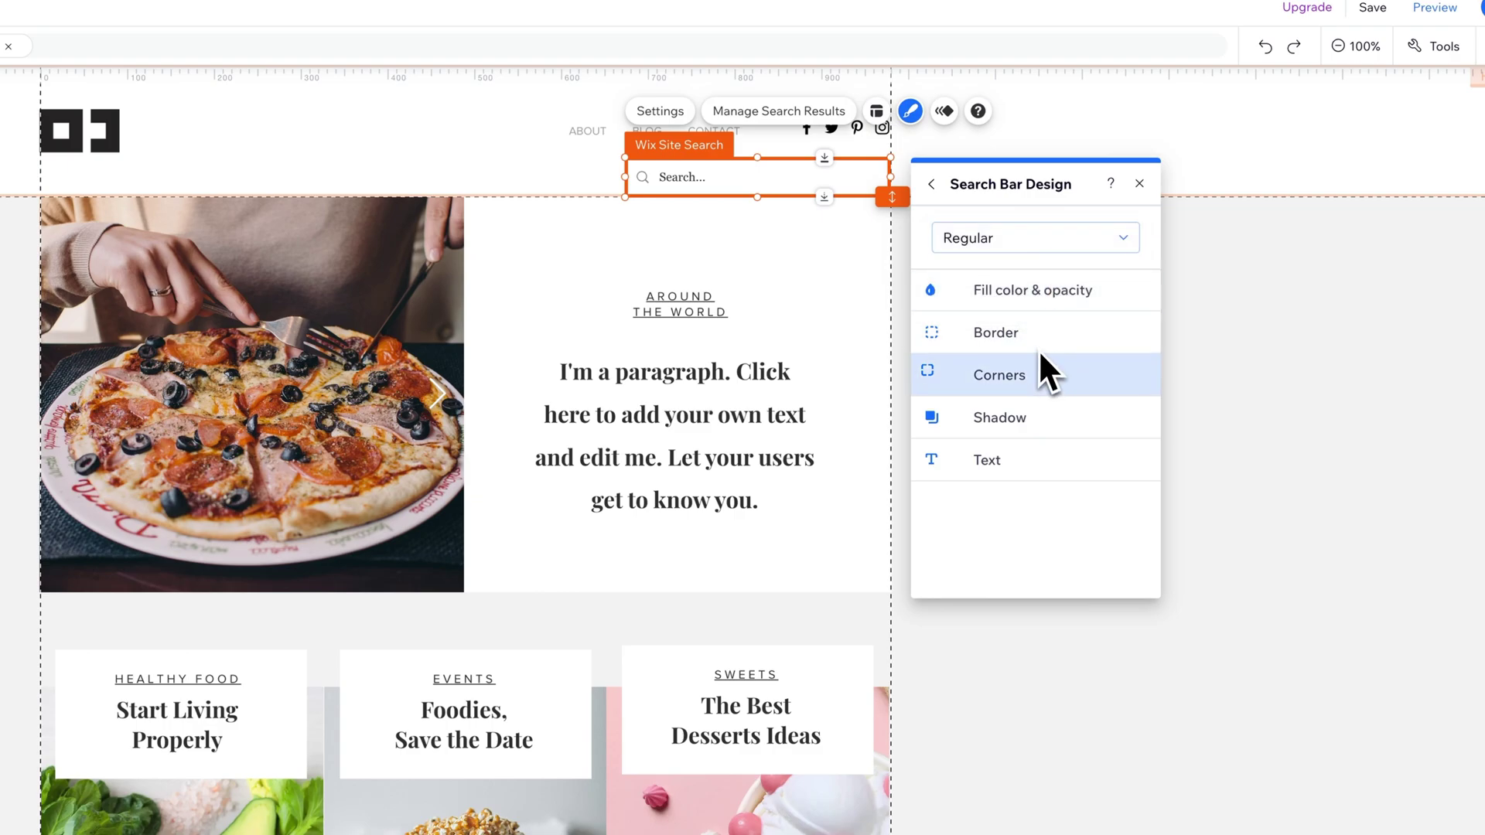
Review the Hover and Focus state settings, return to Regular, and close the panel.
click(1036, 237)
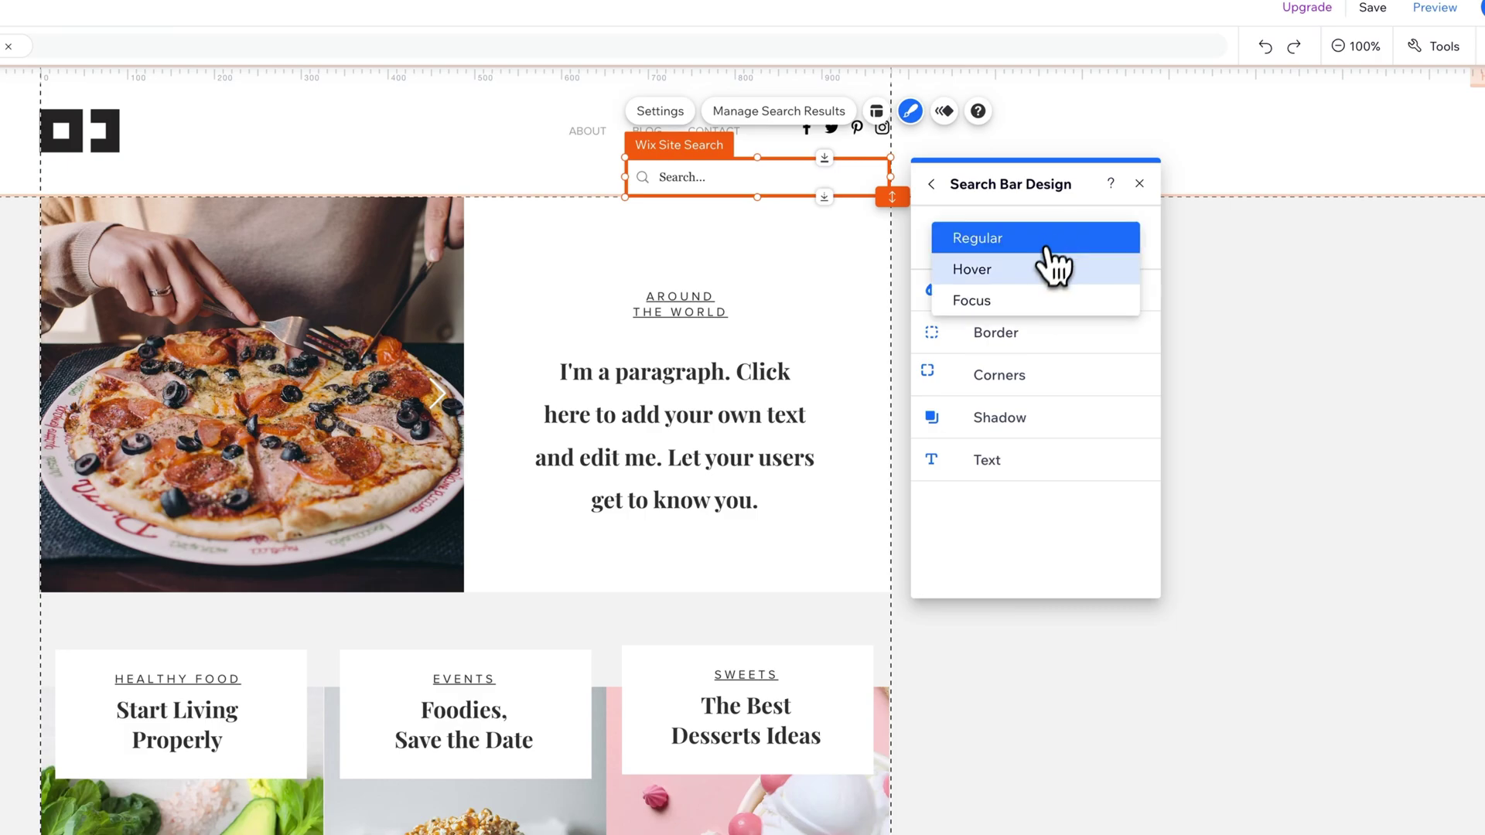
click(1045, 264)
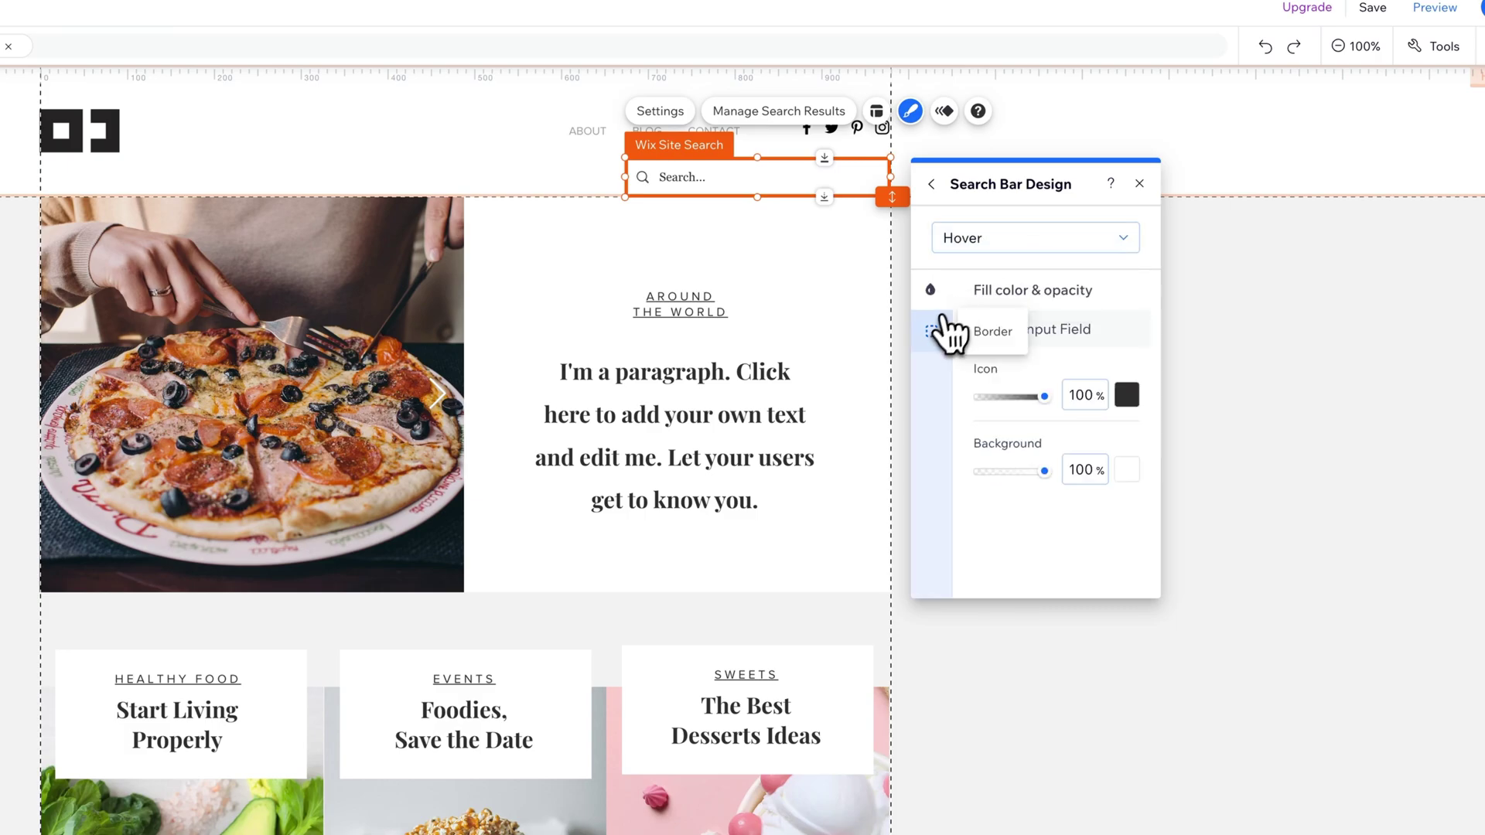
click(932, 331)
click(936, 303)
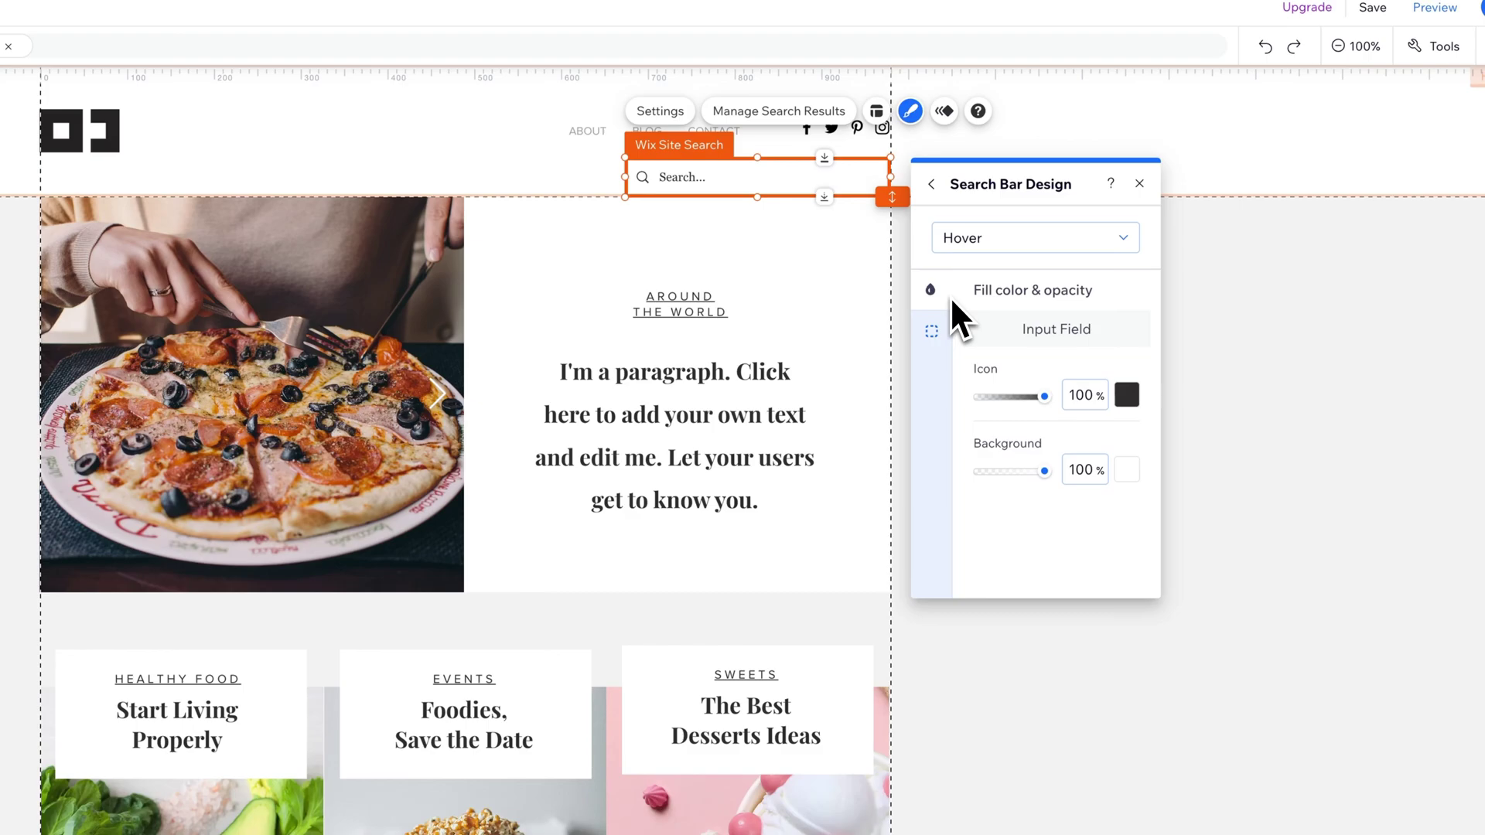
click(1021, 246)
click(1016, 268)
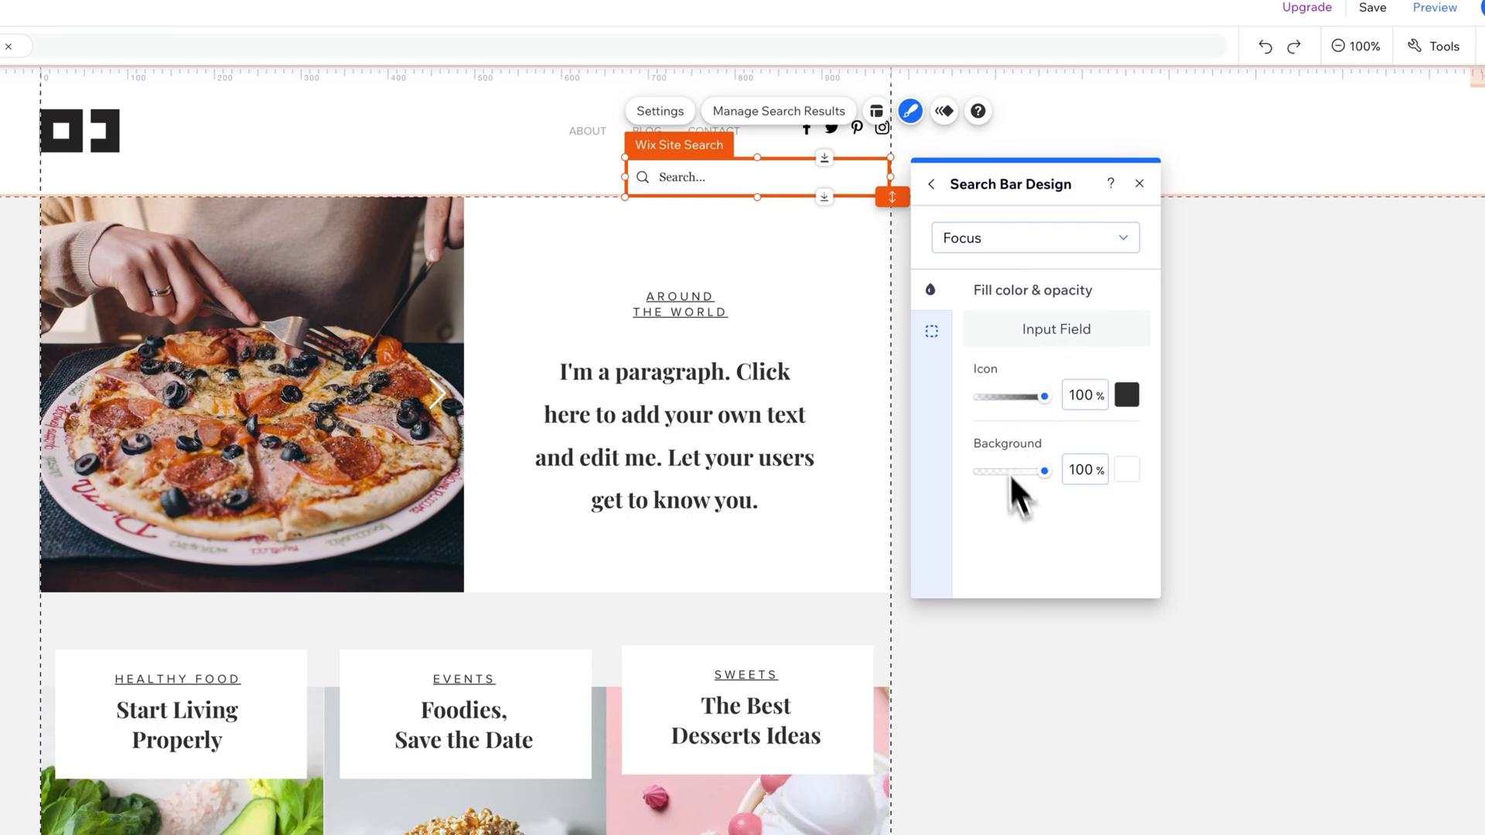
click(1012, 237)
click(1006, 182)
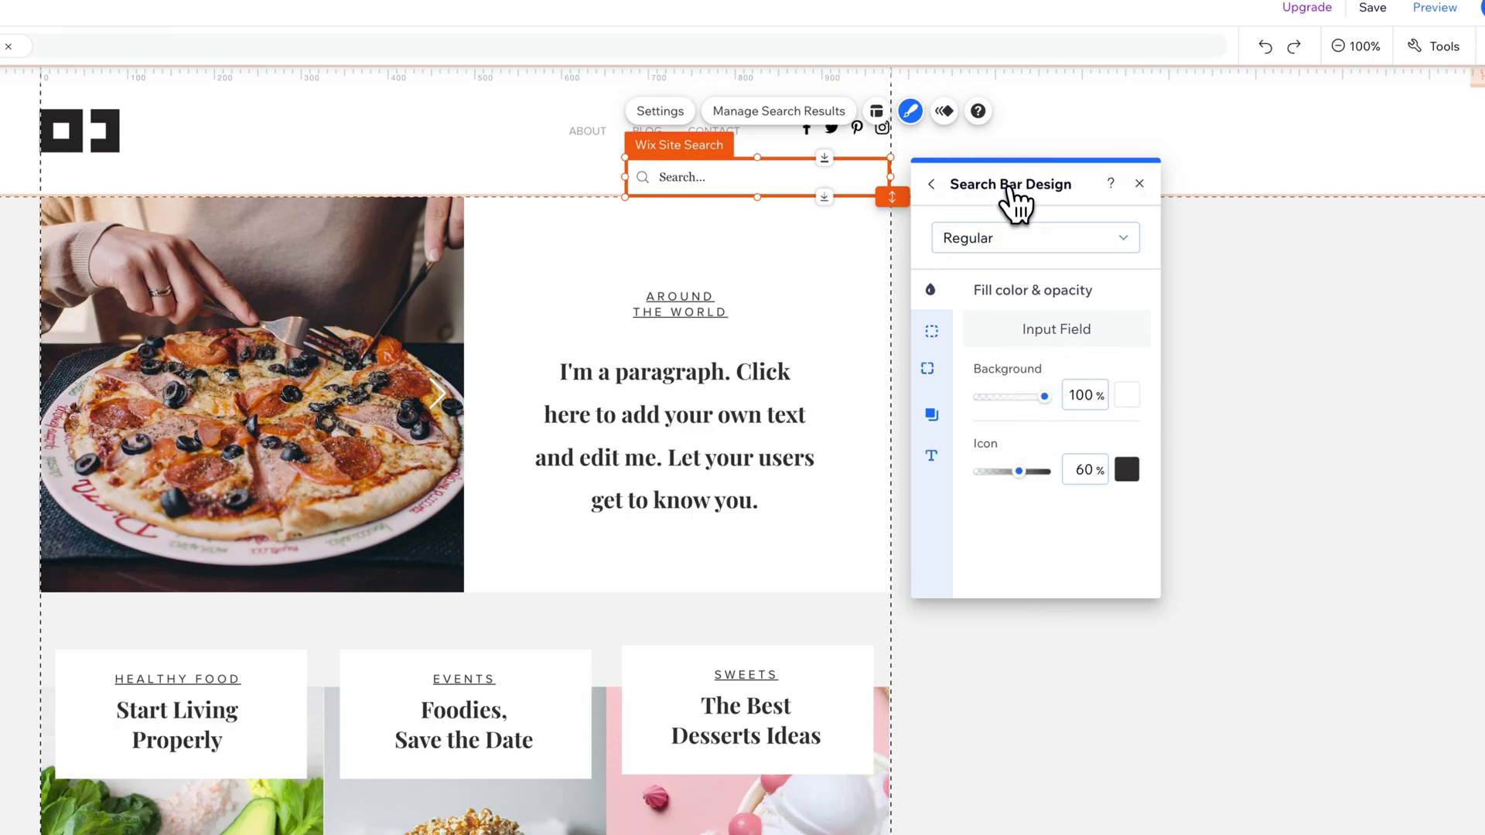
click(1139, 183)
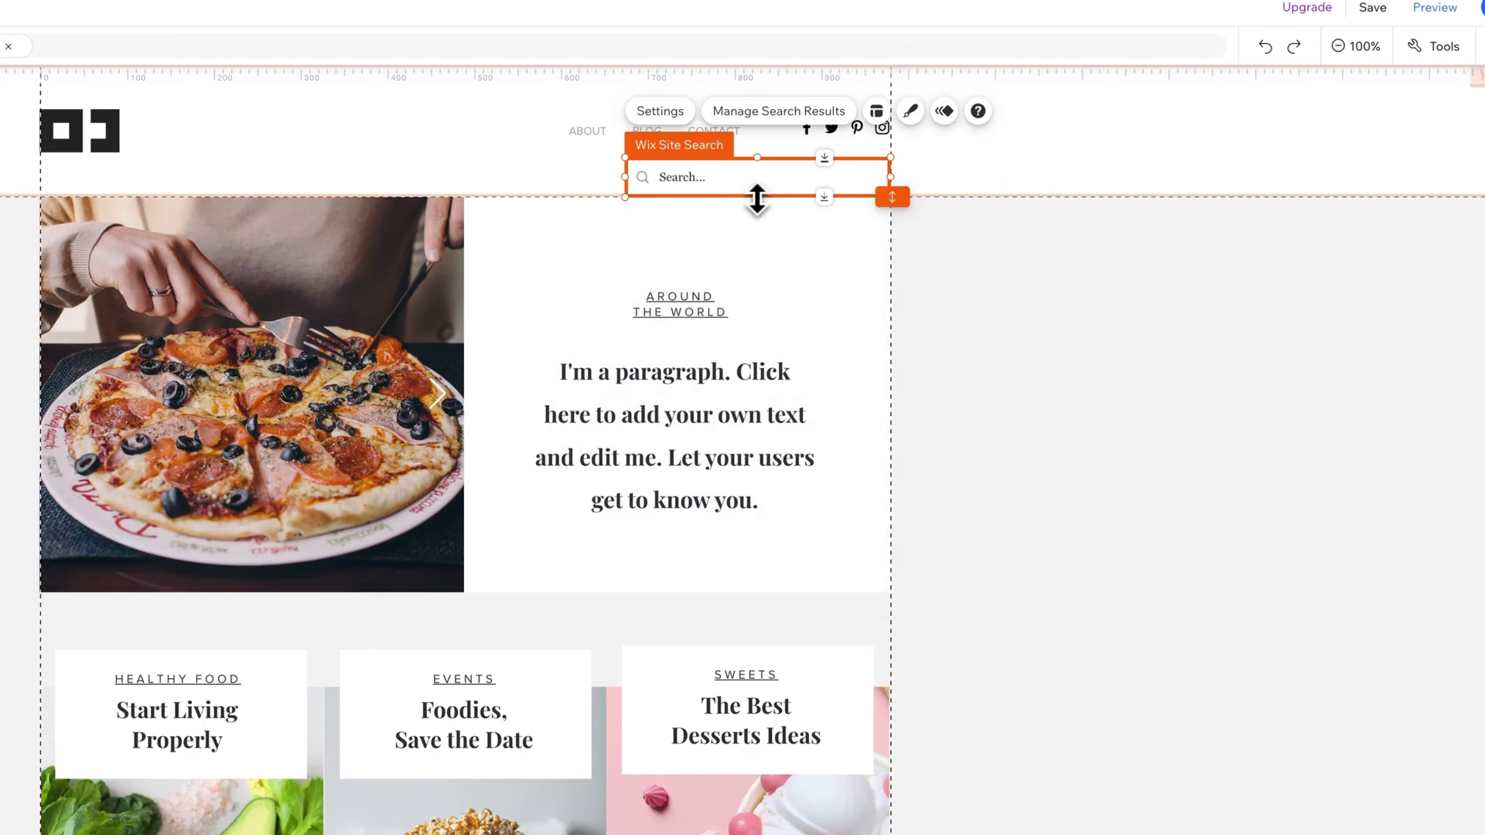
Make the search bar slightly taller, narrow it from its left edge, then deselect it.
mouse_move(758, 199)
mouse_down()
mouse_move(758, 253)
mouse_move(759, 196)
mouse_up()
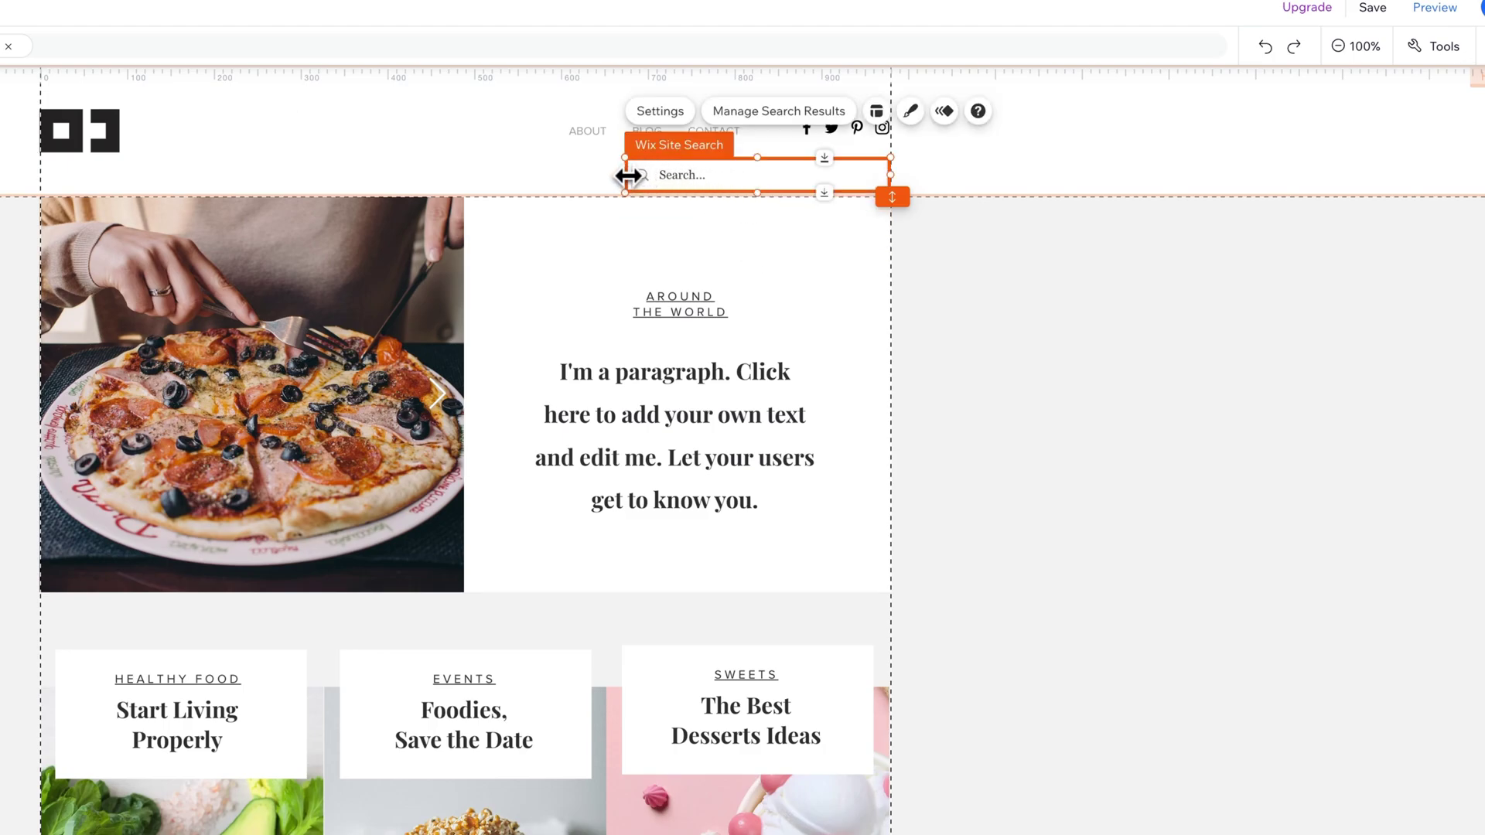
mouse_move(634, 174)
mouse_down()
mouse_move(708, 175)
mouse_move(654, 176)
mouse_up()
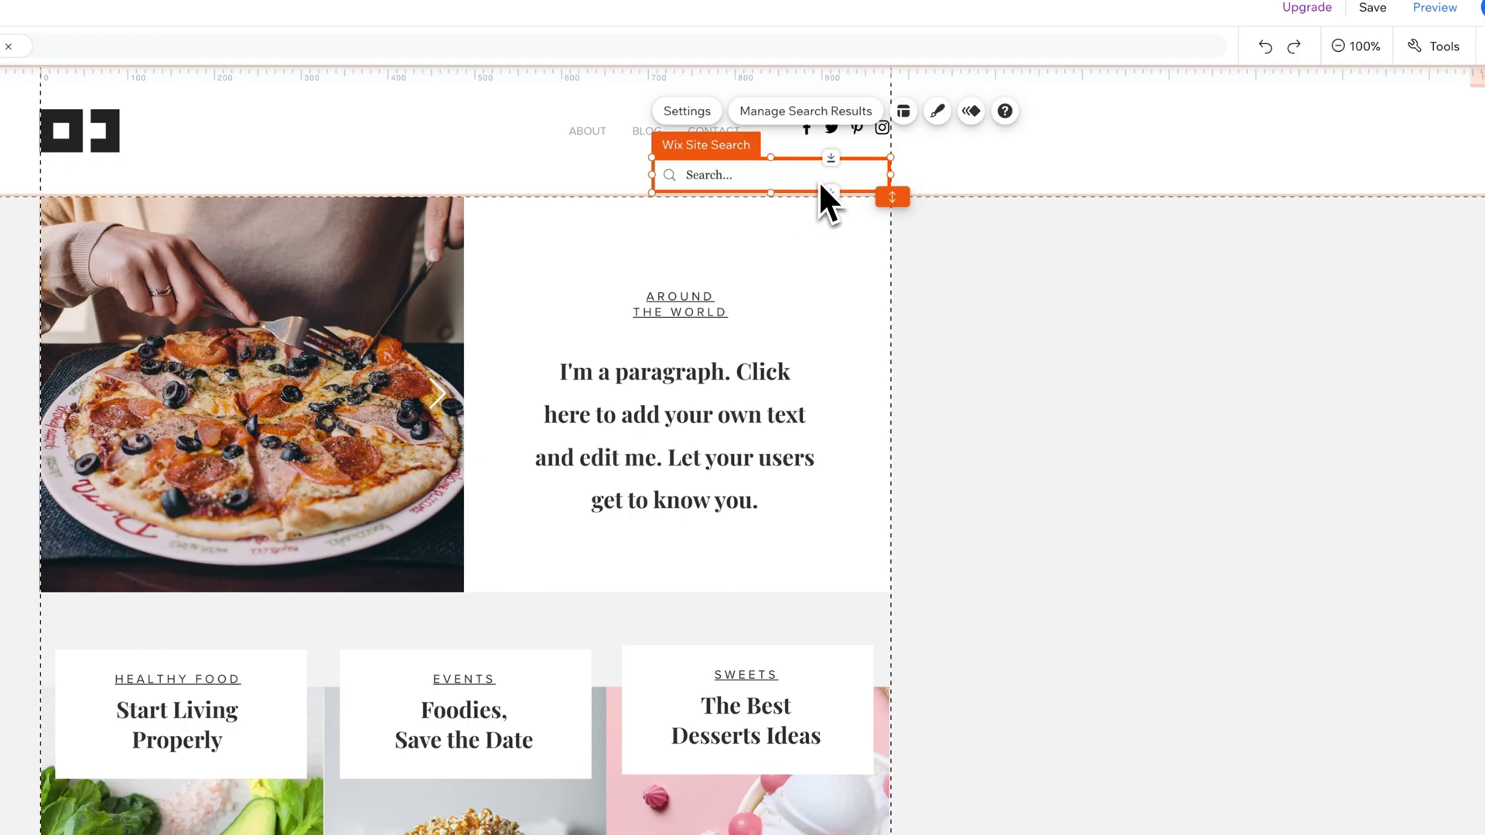
click(1054, 190)
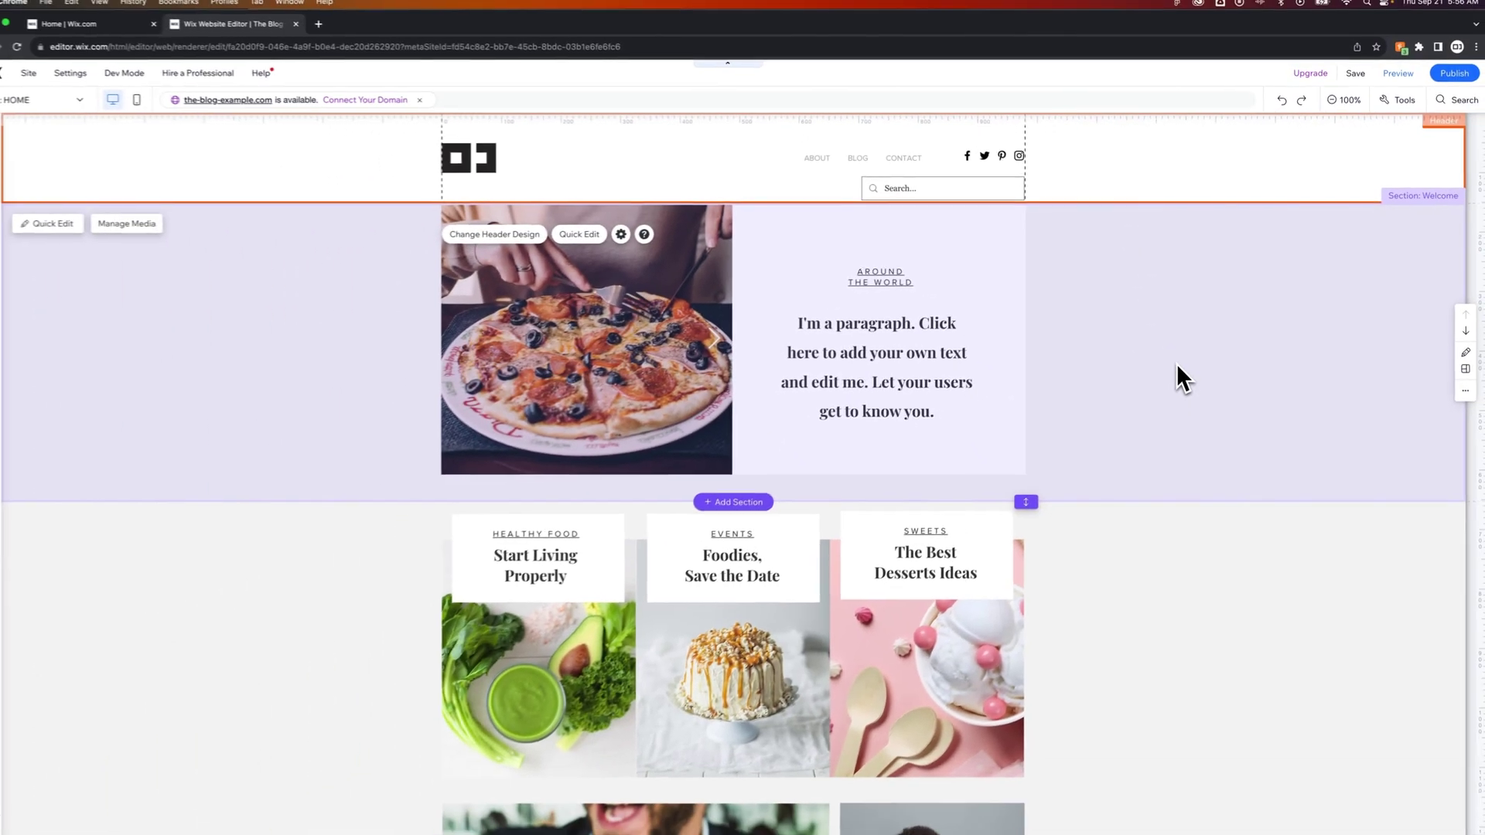